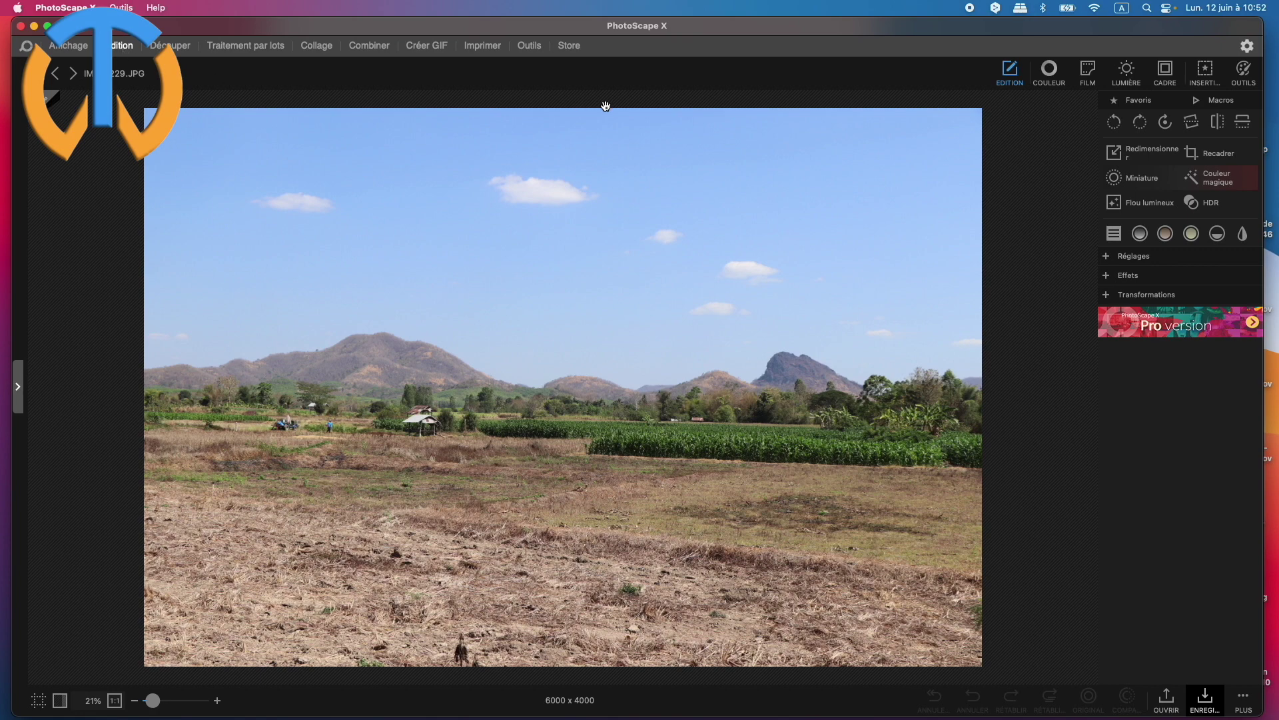
# Open the colour adjustments and expand the additional sliders, from exposure down to vividness.
pyautogui.click(1051, 70)
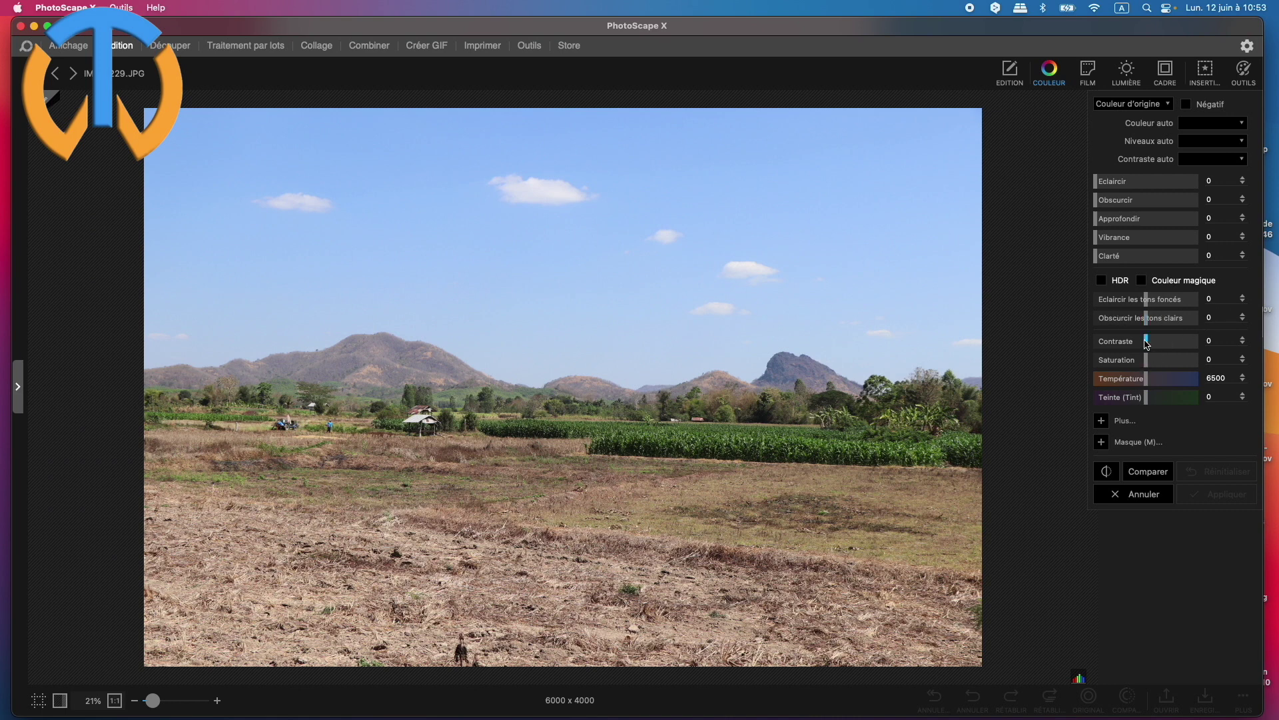
pyautogui.click(1103, 421)
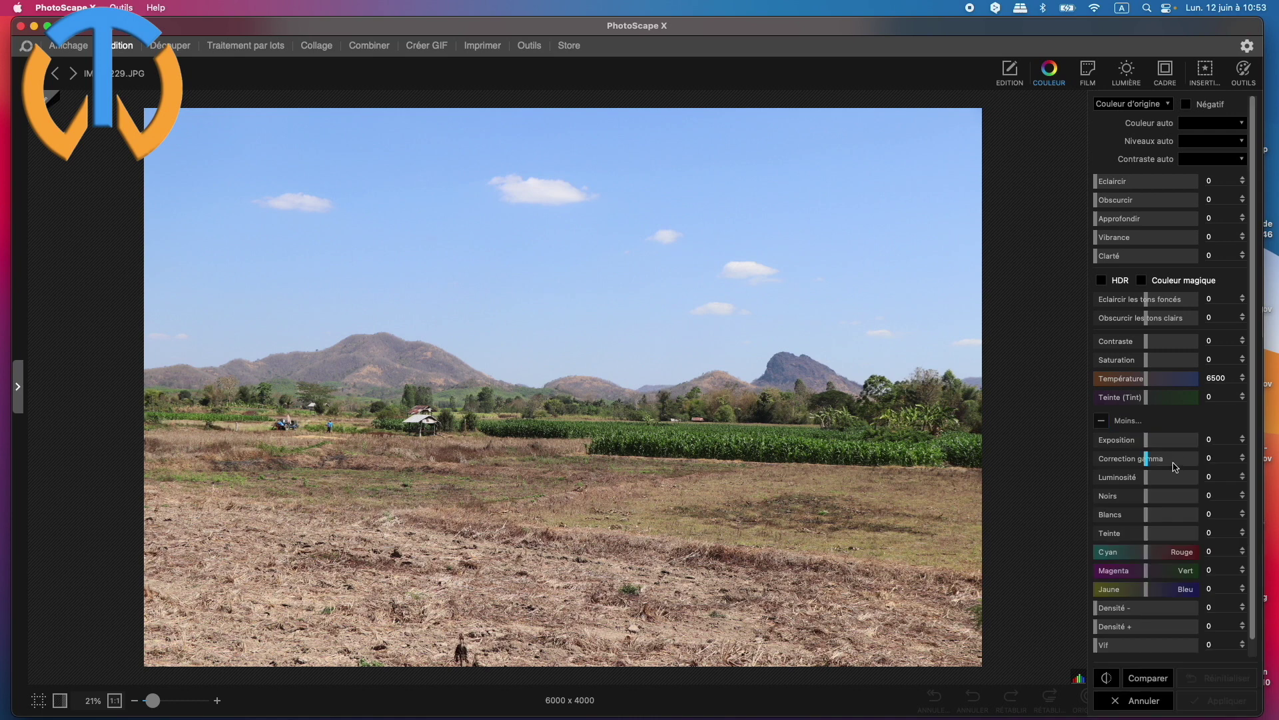
pyautogui.scroll(-1, 1173, 470)
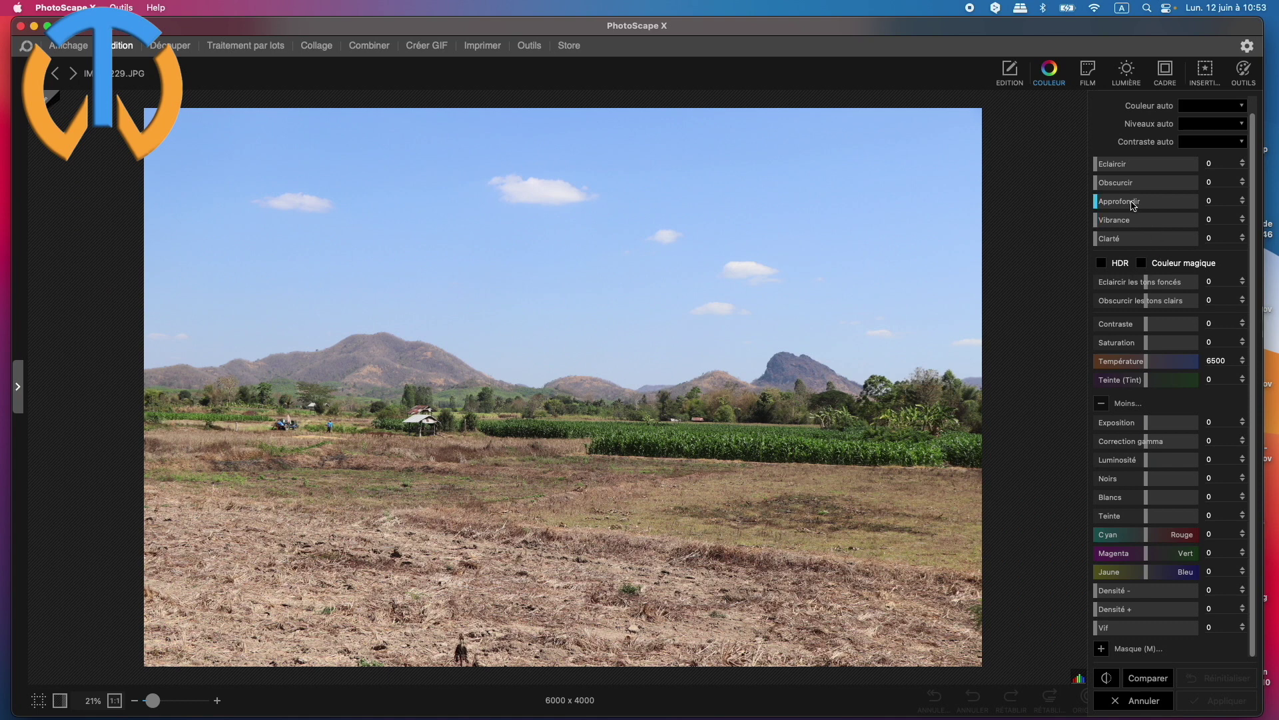
# Try a contrast of -64 on the whole photo, and return the contrast to 0.
pyautogui.scroll(2, 1134, 206)
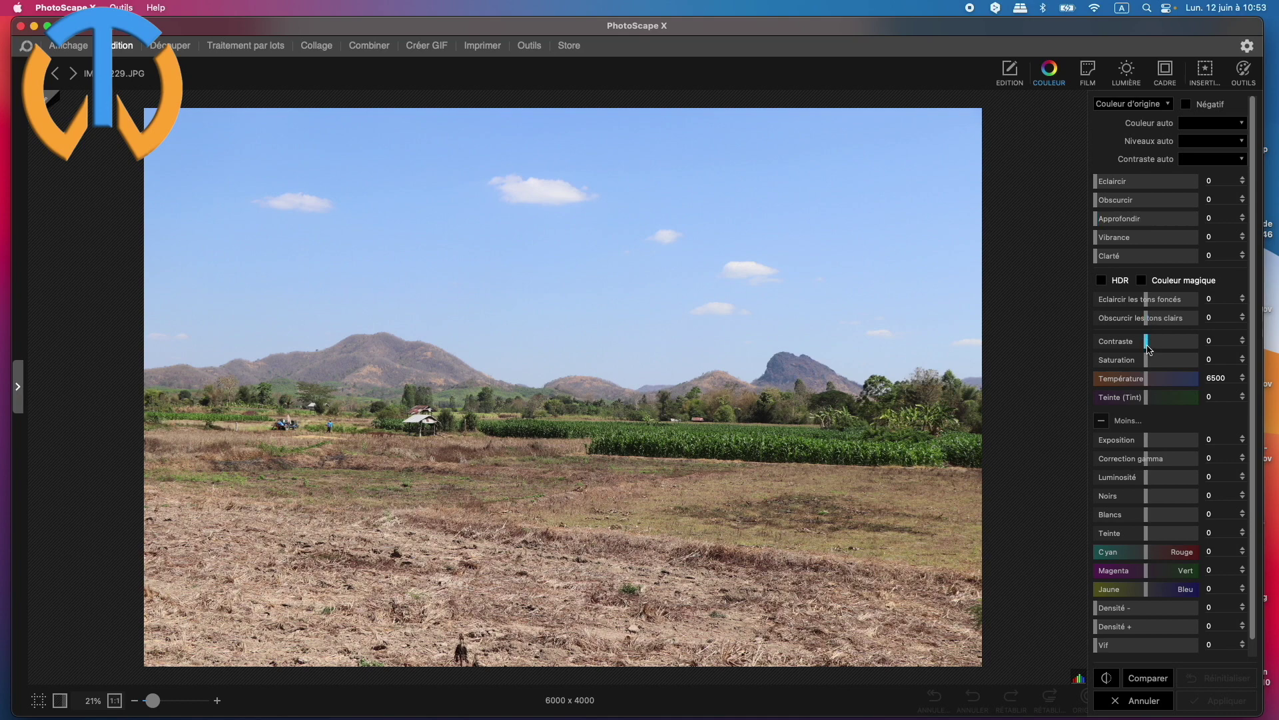
pyautogui.moveTo(1147, 346); pyautogui.dragTo(1115, 347)
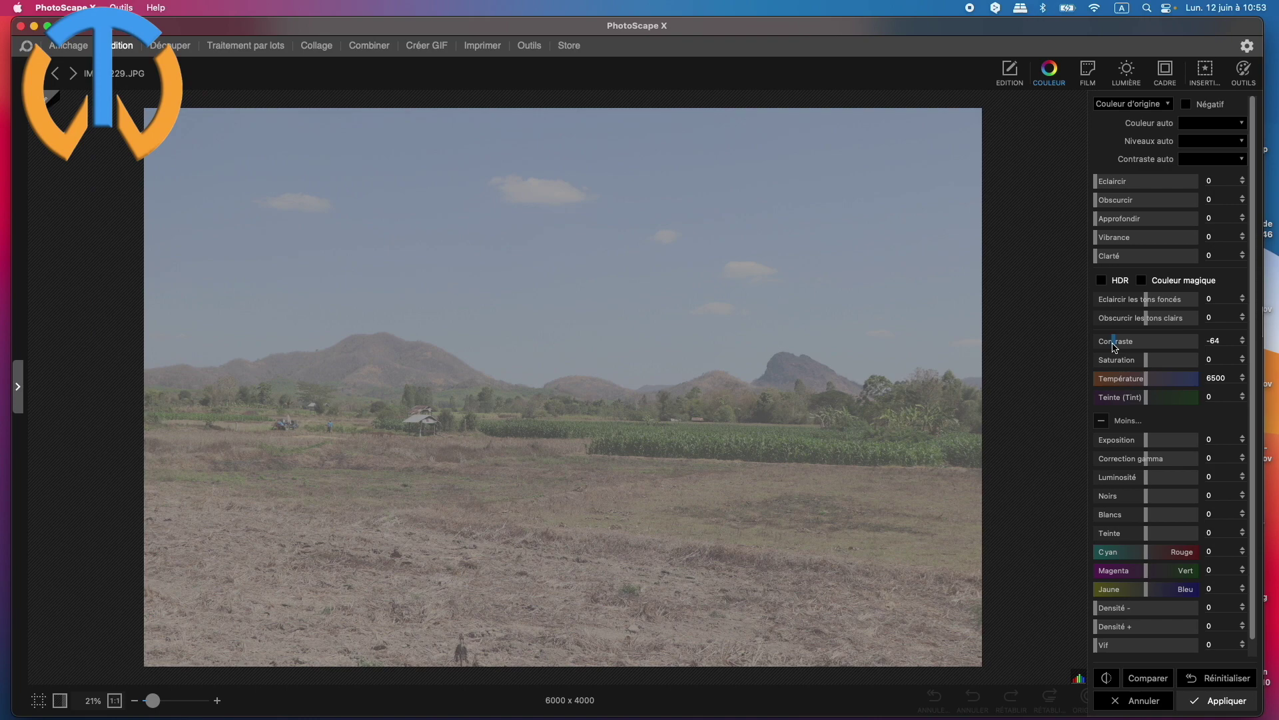
pyautogui.moveTo(1114, 347); pyautogui.dragTo(1148, 340)
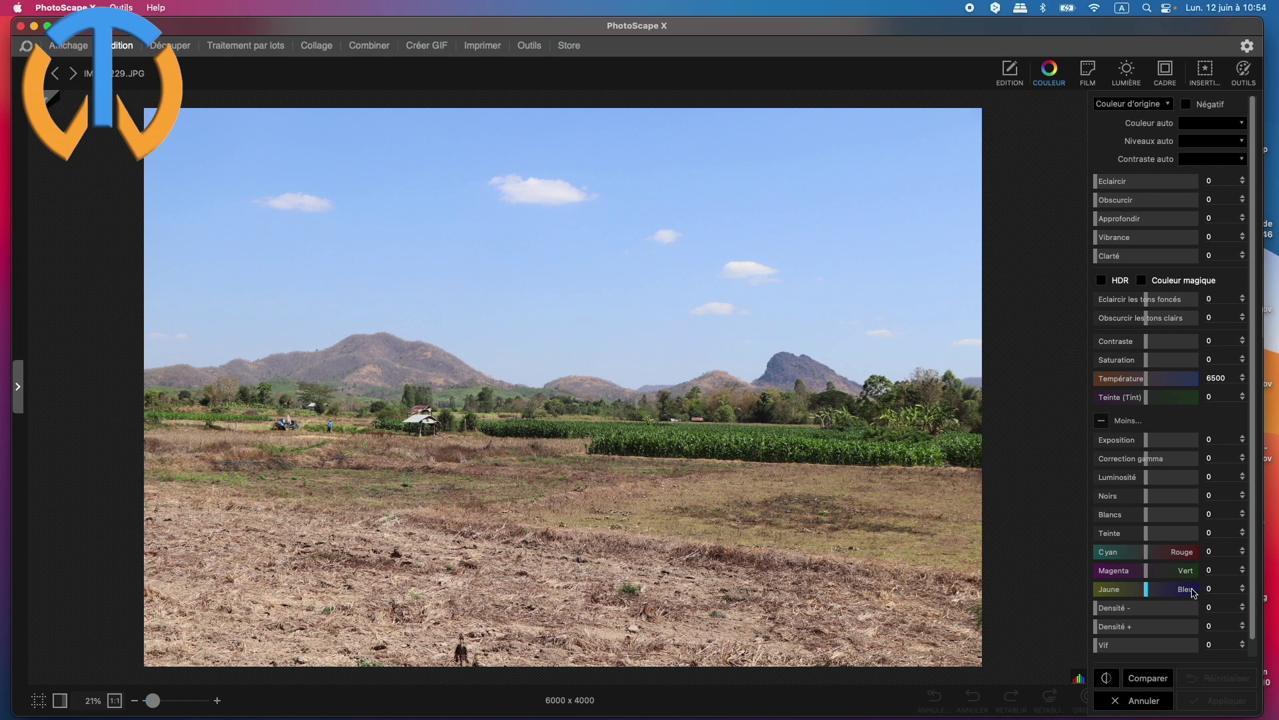
# Open the local adjustment mask options and set the mask brush to thickness 60 and hardness 100.
pyautogui.scroll(-1, 1146, 590)
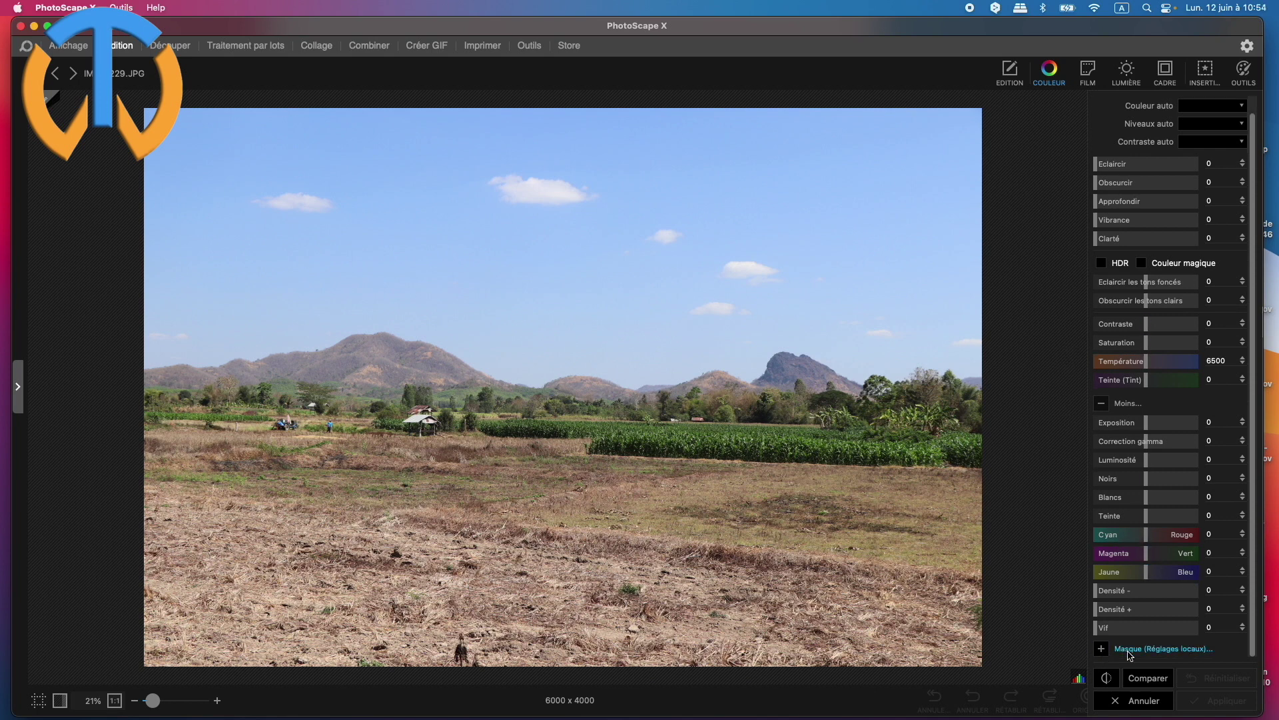
pyautogui.click(1100, 649)
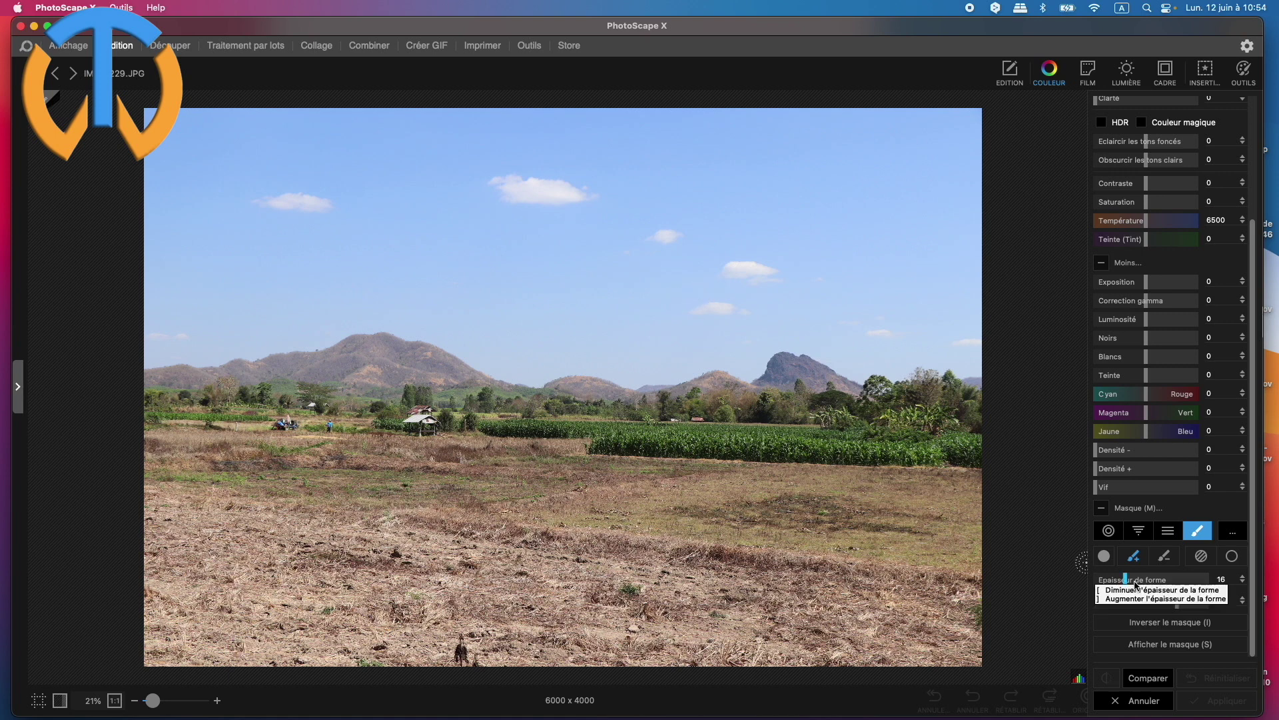
pyautogui.moveTo(1126, 581); pyautogui.dragTo(1208, 581)
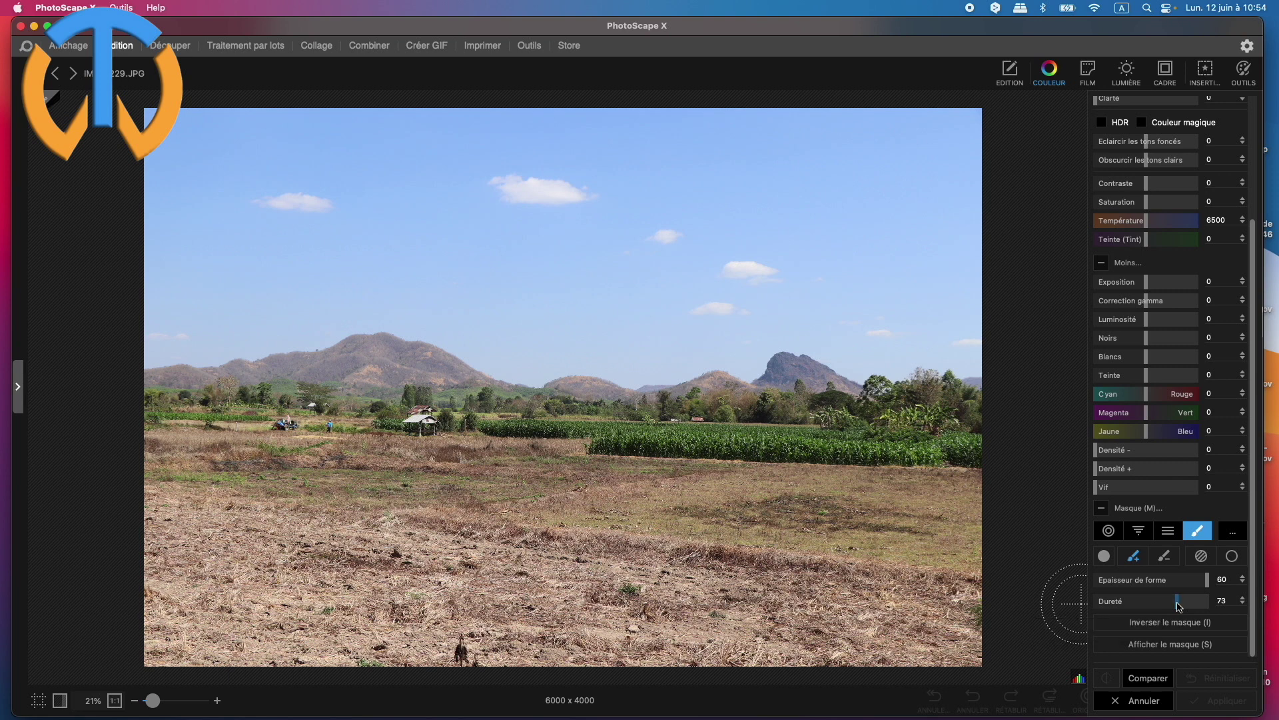
pyautogui.moveTo(1180, 606); pyautogui.dragTo(1217, 606)
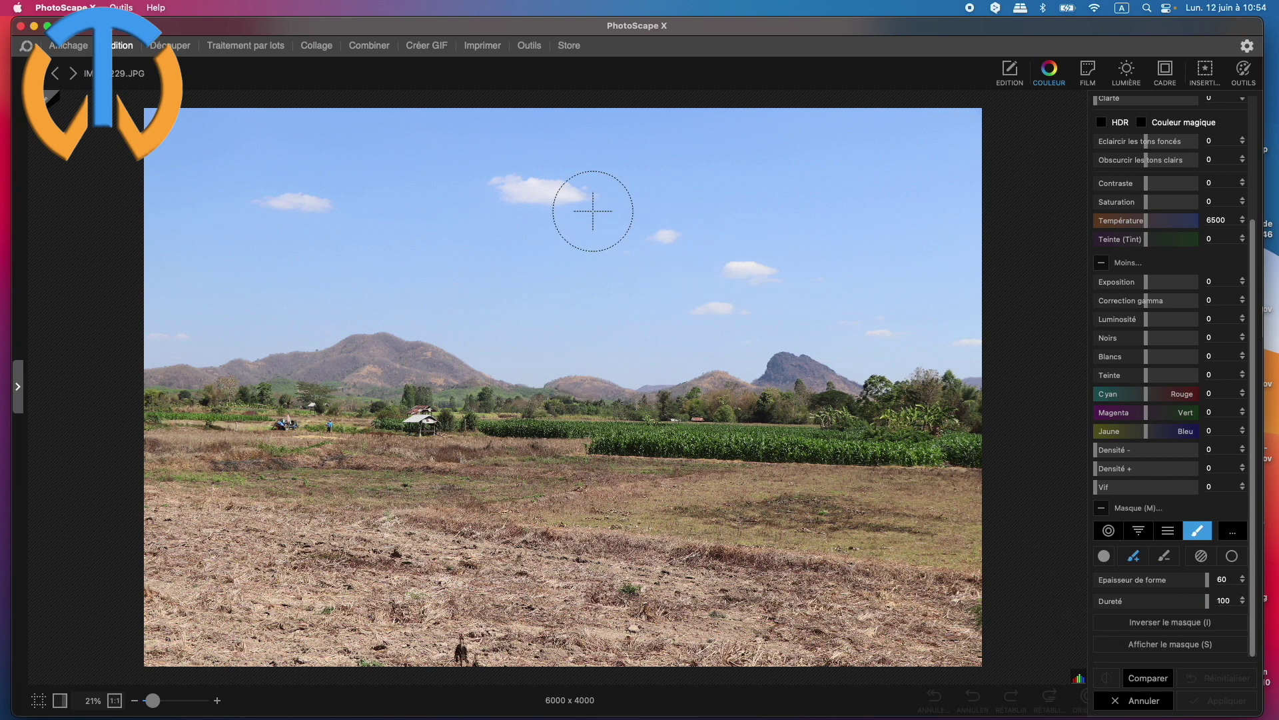
# Paint one mask stroke across the sky at hardness 100 and another below it at hardness 0, and display the mask.
pyautogui.moveTo(593, 211); pyautogui.dragTo(795, 200)
pyautogui.moveTo(1205, 601); pyautogui.dragTo(571, 371)
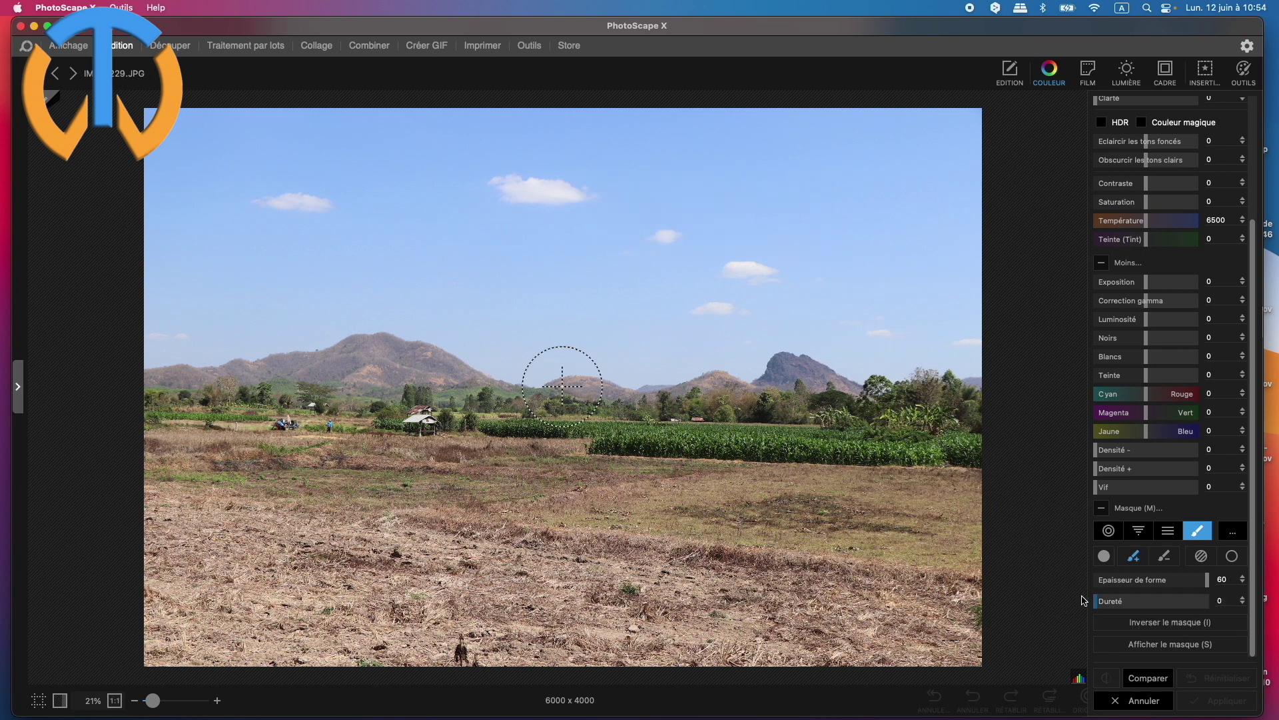
pyautogui.moveTo(541, 301); pyautogui.dragTo(893, 293)
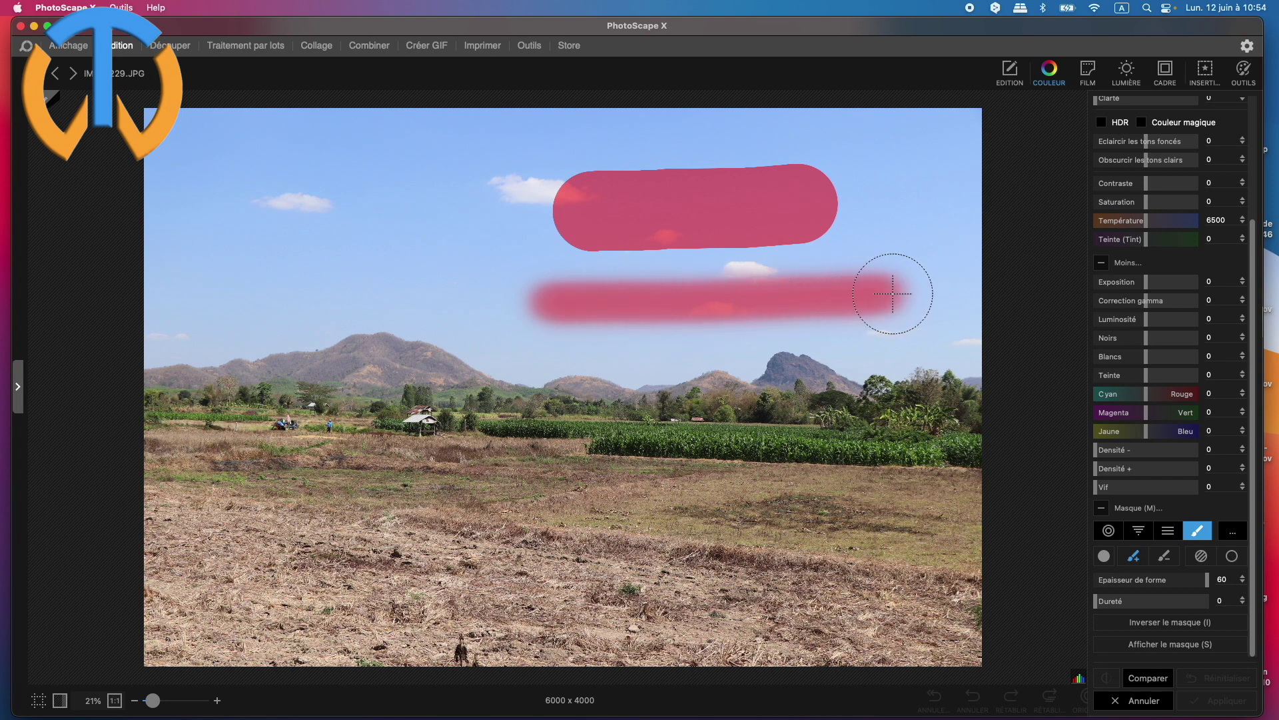
pyautogui.moveTo(893, 293); pyautogui.dragTo(893, 294)
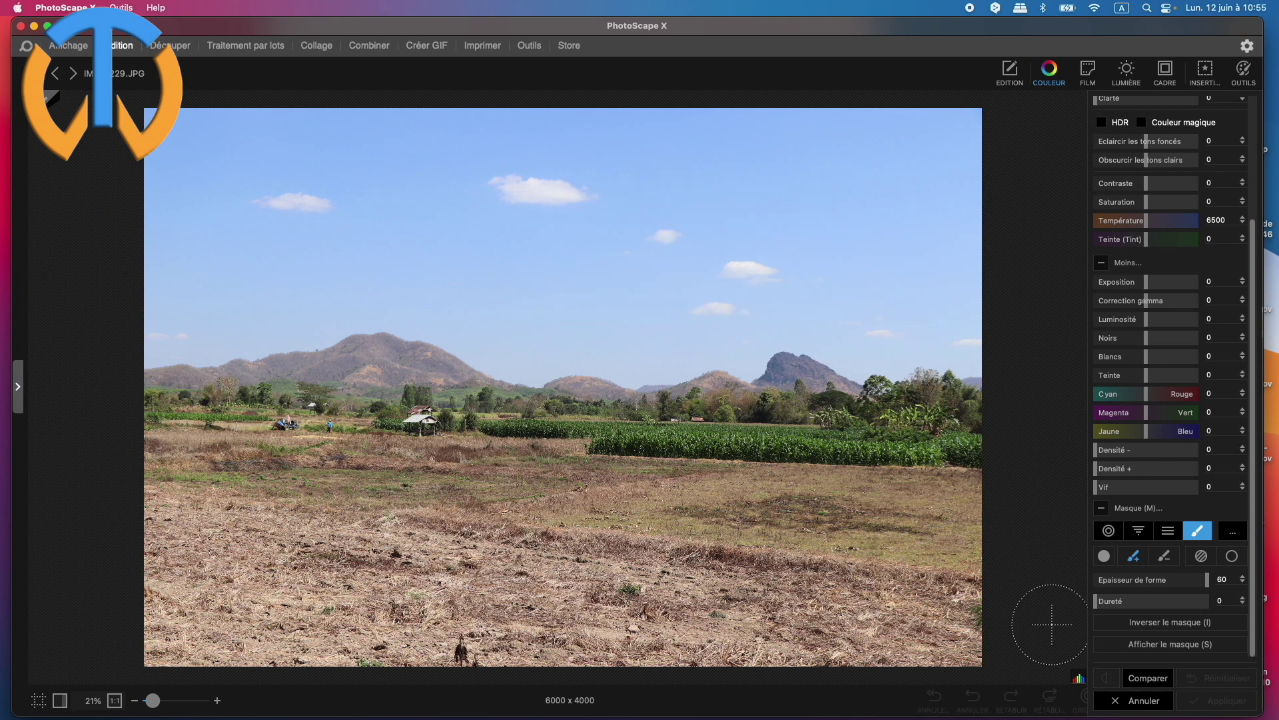
pyautogui.click(1157, 646)
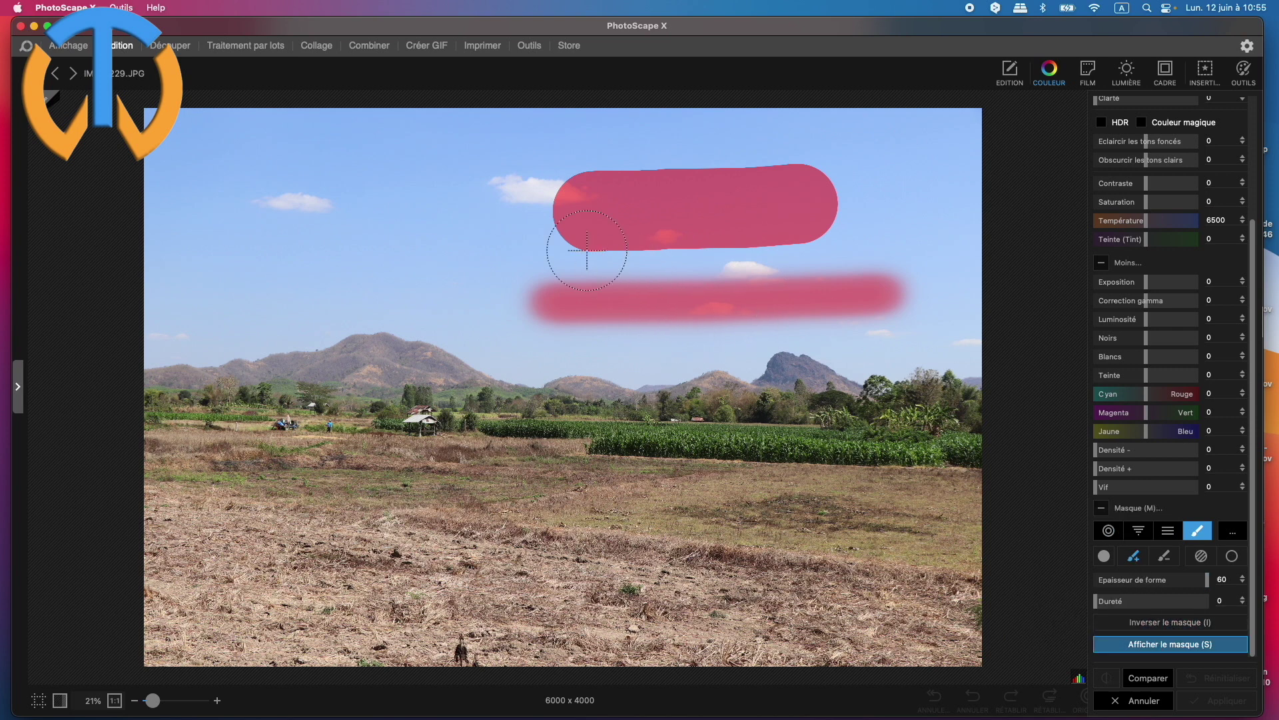
# Erase both test strokes from the mask with the subtraction brush and hide the mask overlay.
pyautogui.click(1171, 559)
pyautogui.moveTo(897, 297)
pyautogui.mouseDown()
pyautogui.moveTo(702, 289)
pyautogui.moveTo(679, 252)
pyautogui.moveTo(685, 157)
pyautogui.moveTo(714, 229)
pyautogui.moveTo(660, 149)
pyautogui.moveTo(722, 171)
pyautogui.moveTo(726, 220)
pyautogui.moveTo(843, 223)
pyautogui.moveTo(777, 232)
pyautogui.mouseUp()
pyautogui.press('s')
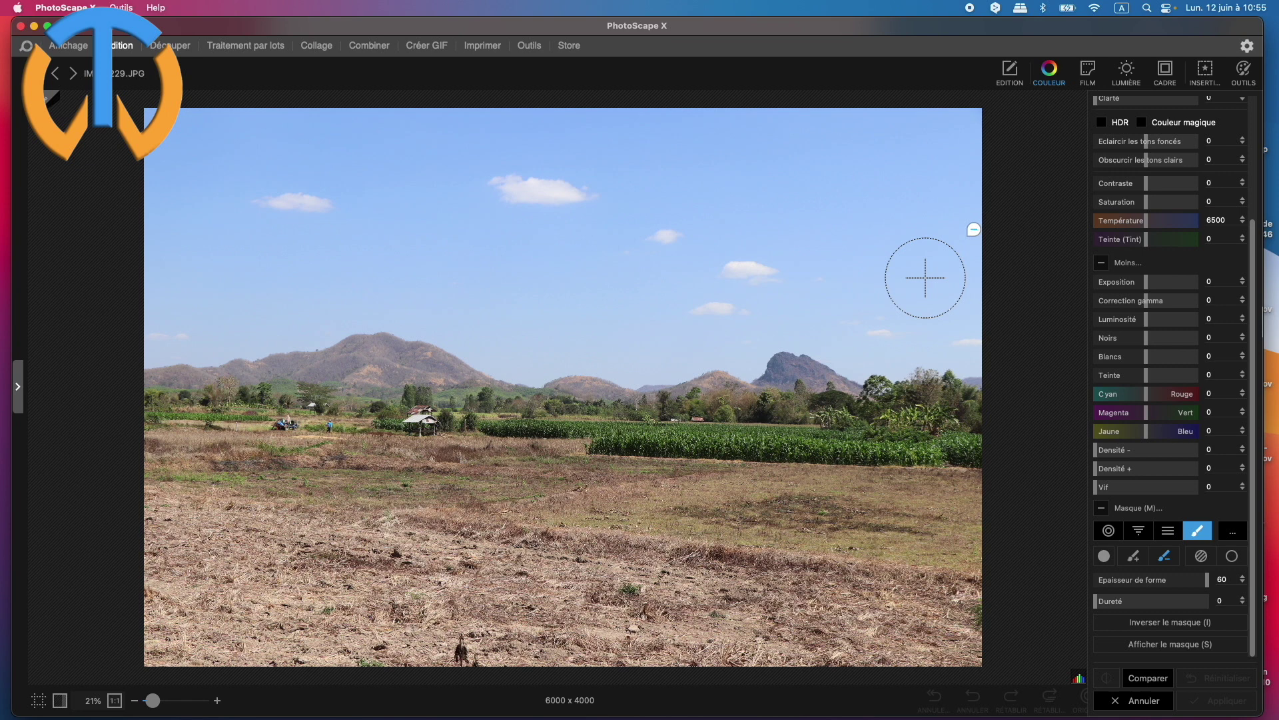
# Paint the whole sky into the mask down to just above the mountains, using the additive brush at hardness 100.
pyautogui.click(1135, 559)
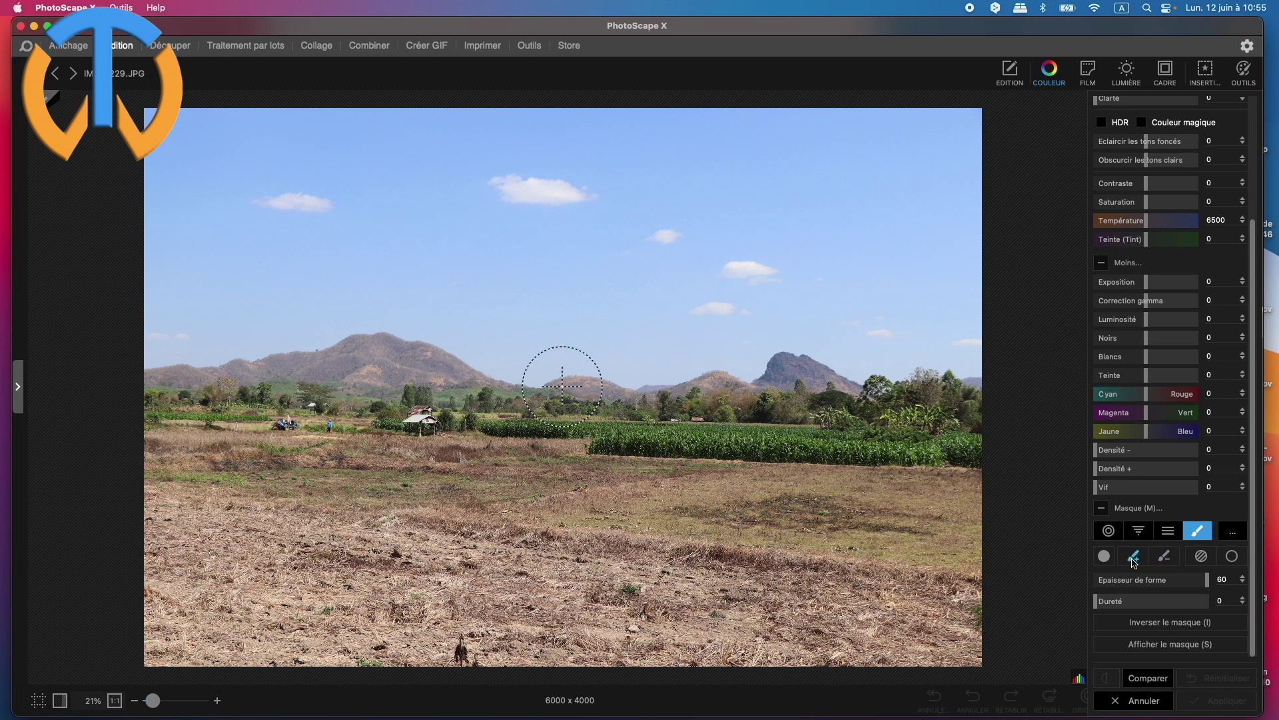
pyautogui.moveTo(1106, 608); pyautogui.dragTo(1210, 603)
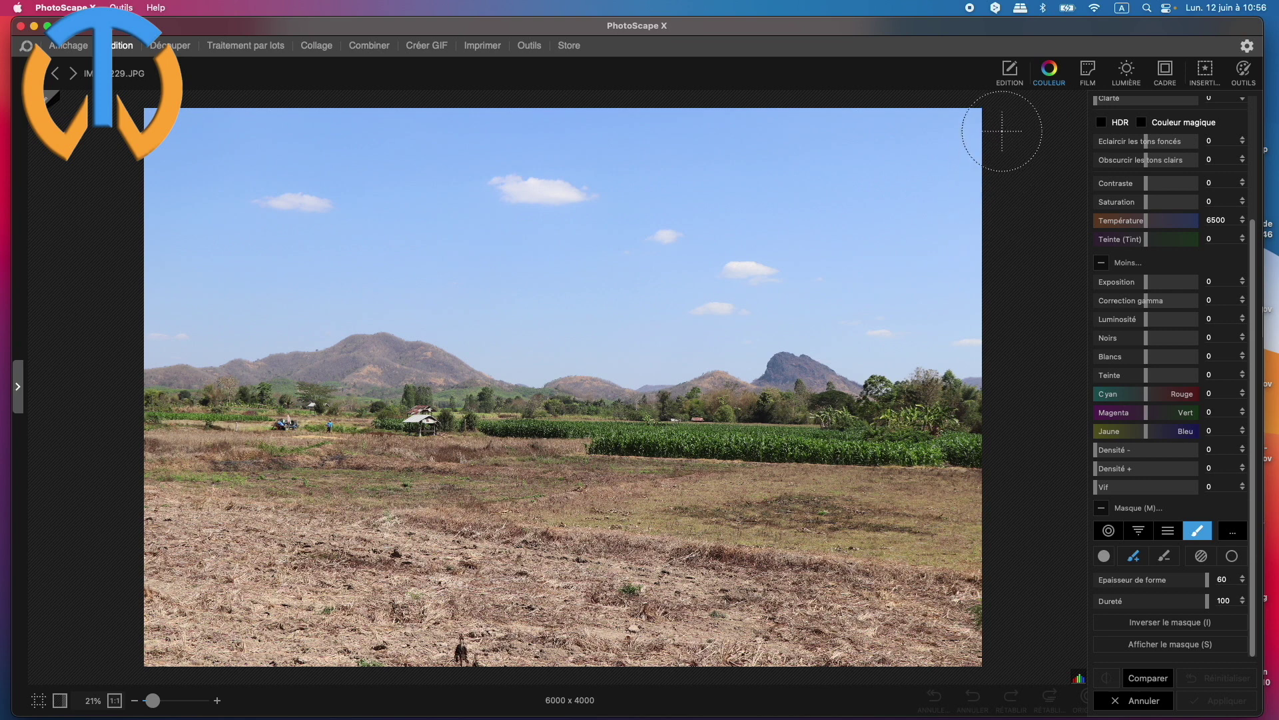
pyautogui.moveTo(996, 133)
pyautogui.mouseDown()
pyautogui.moveTo(154, 120)
pyautogui.moveTo(164, 144)
pyautogui.moveTo(515, 316)
pyautogui.moveTo(819, 305)
pyautogui.moveTo(518, 338)
pyautogui.moveTo(327, 295)
pyautogui.moveTo(120, 323)
pyautogui.mouseUp()
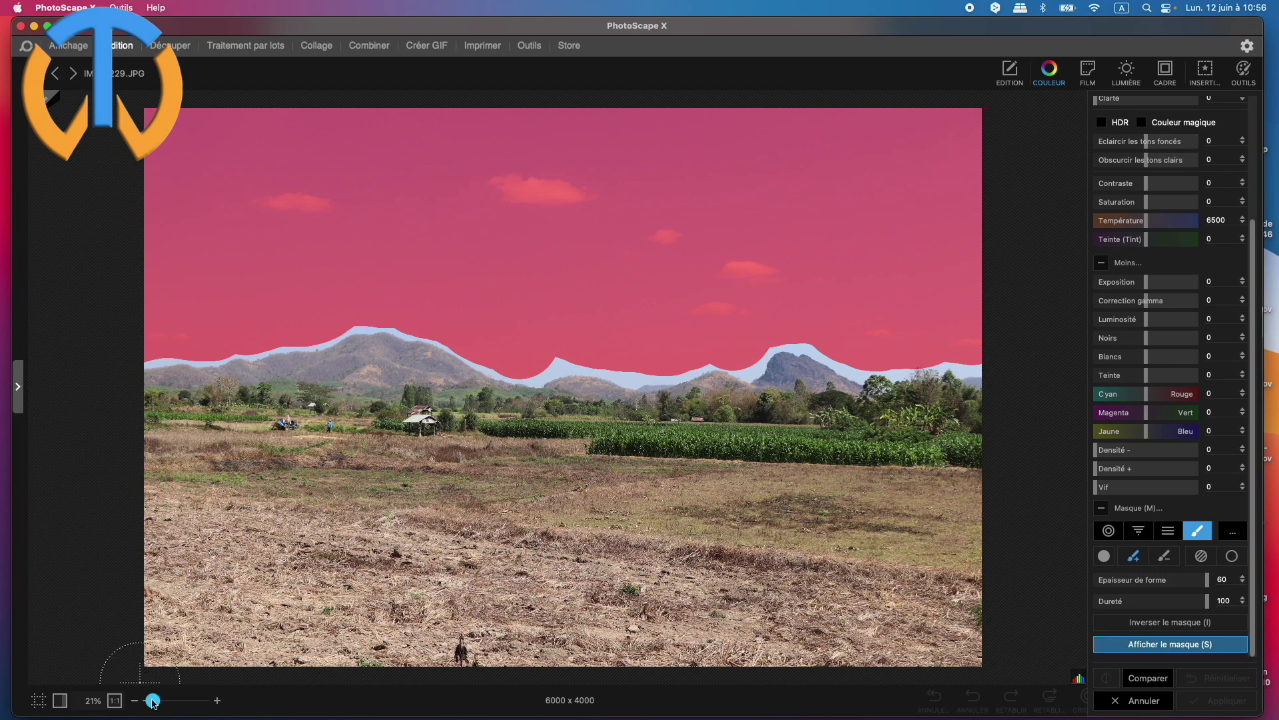
# Extend the sky mask down to the ridge of the middle hill and toggle the mask overlay.
pyautogui.moveTo(154, 699); pyautogui.dragTo(185, 699)
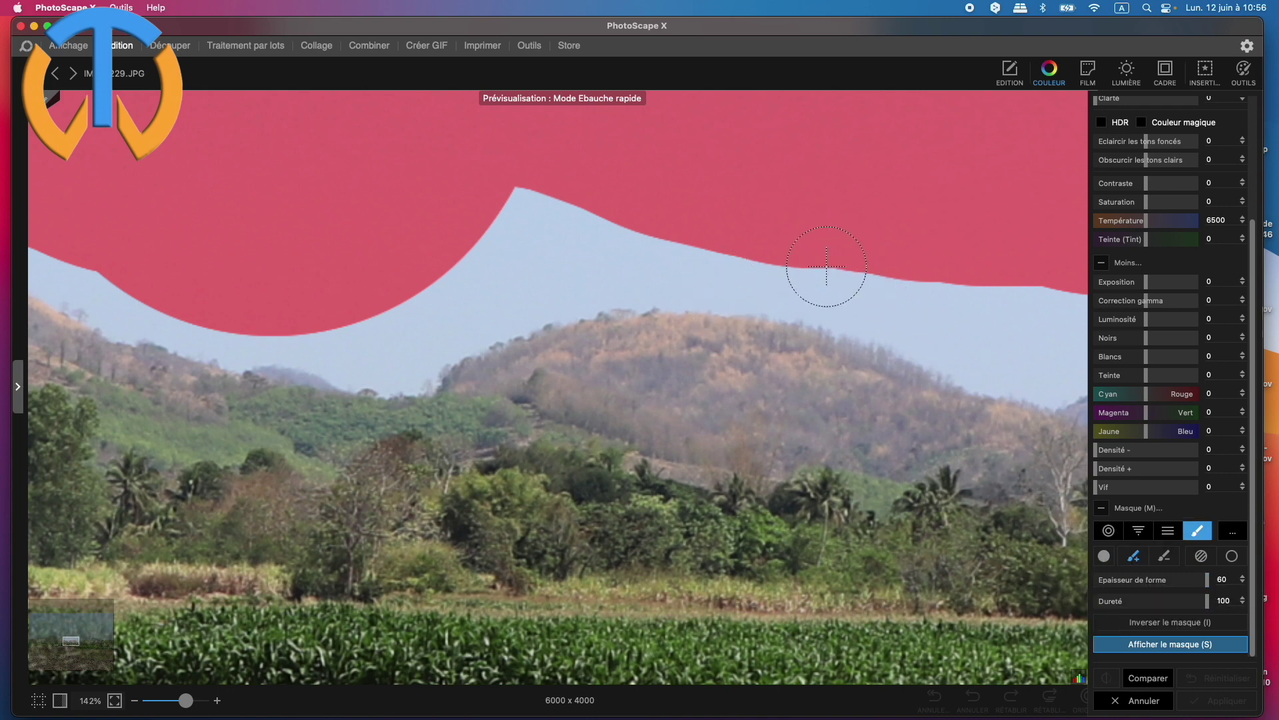
pyautogui.moveTo(826, 266)
pyautogui.mouseDown()
pyautogui.moveTo(828, 285)
pyautogui.moveTo(797, 272)
pyautogui.moveTo(635, 272)
pyautogui.moveTo(600, 256)
pyautogui.moveTo(584, 280)
pyautogui.moveTo(453, 310)
pyautogui.moveTo(400, 344)
pyautogui.moveTo(354, 347)
pyautogui.moveTo(515, 202)
pyautogui.moveTo(574, 217)
pyautogui.mouseUp()
pyautogui.press('s')
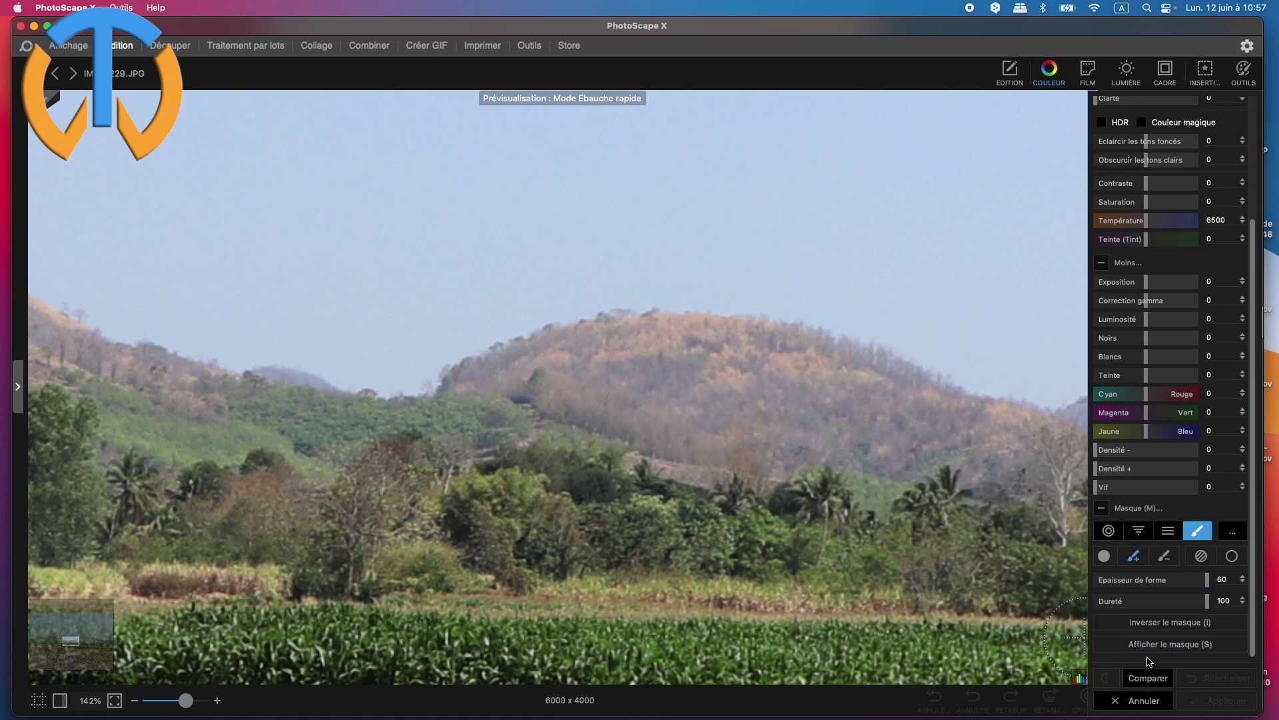
pyautogui.click(1177, 650)
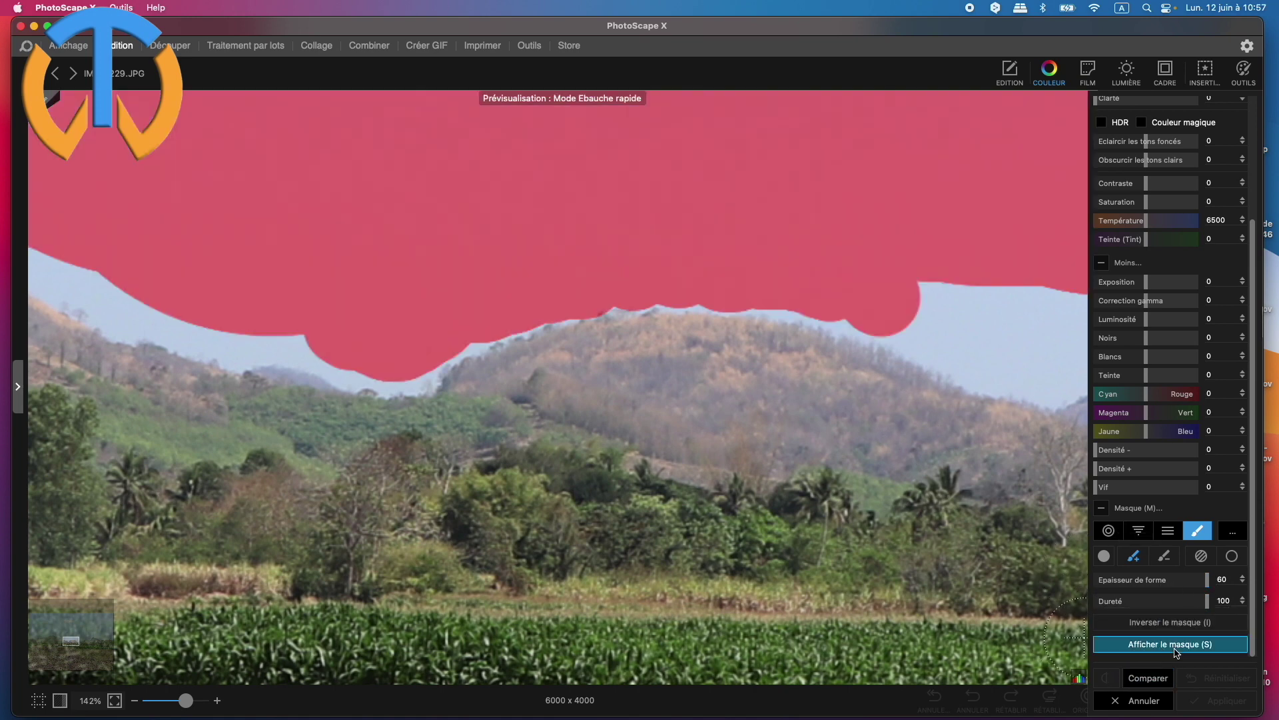
# Refine the sky mask edge along the hill's ridge with the brush at thickness 29 and hardness 57.
pyautogui.click(1207, 584)
pyautogui.moveTo(1195, 588)
pyautogui.mouseDown()
pyautogui.moveTo(1196, 610)
pyautogui.moveTo(1161, 611)
pyautogui.mouseUp()
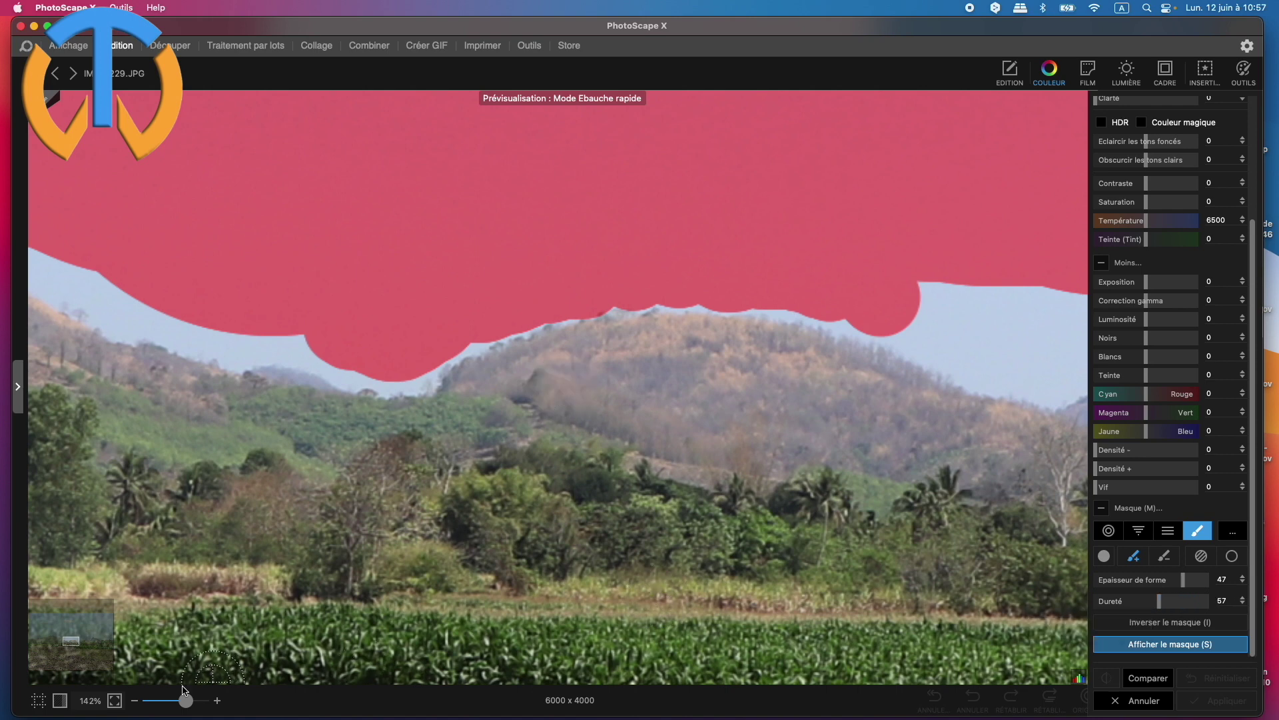
pyautogui.moveTo(178, 700); pyautogui.dragTo(200, 700)
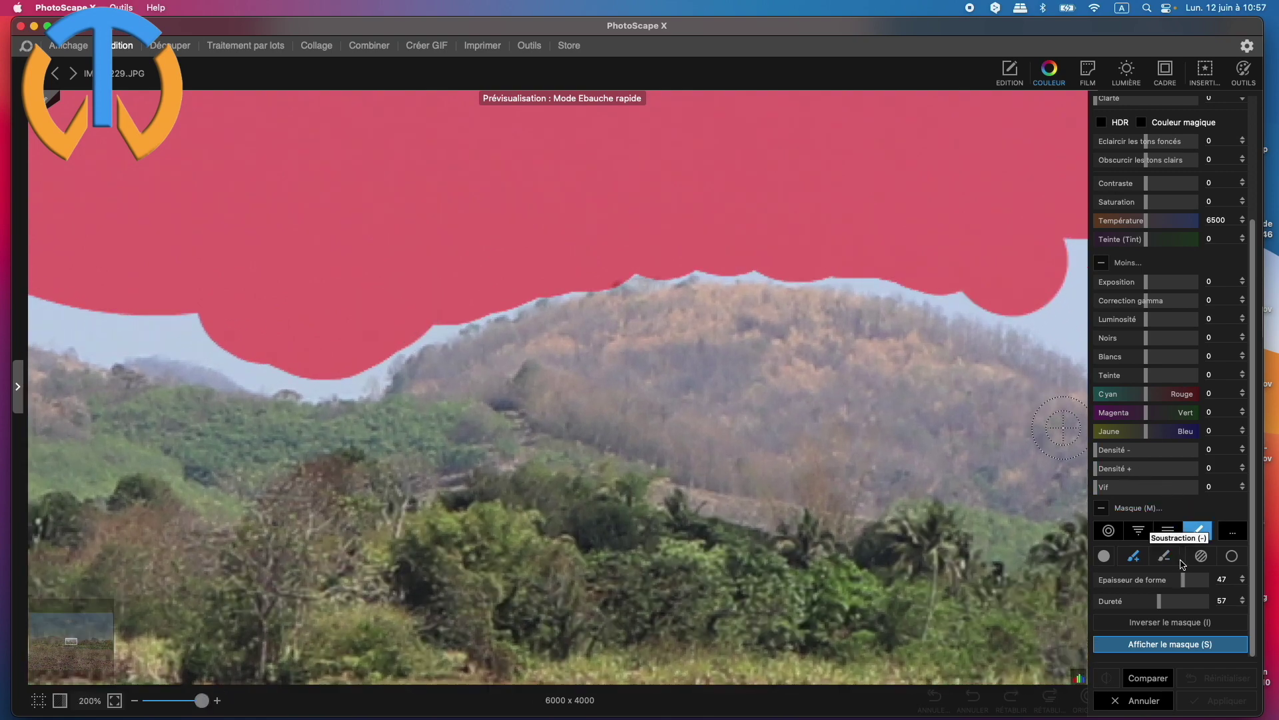
pyautogui.moveTo(1183, 577); pyautogui.dragTo(1149, 578)
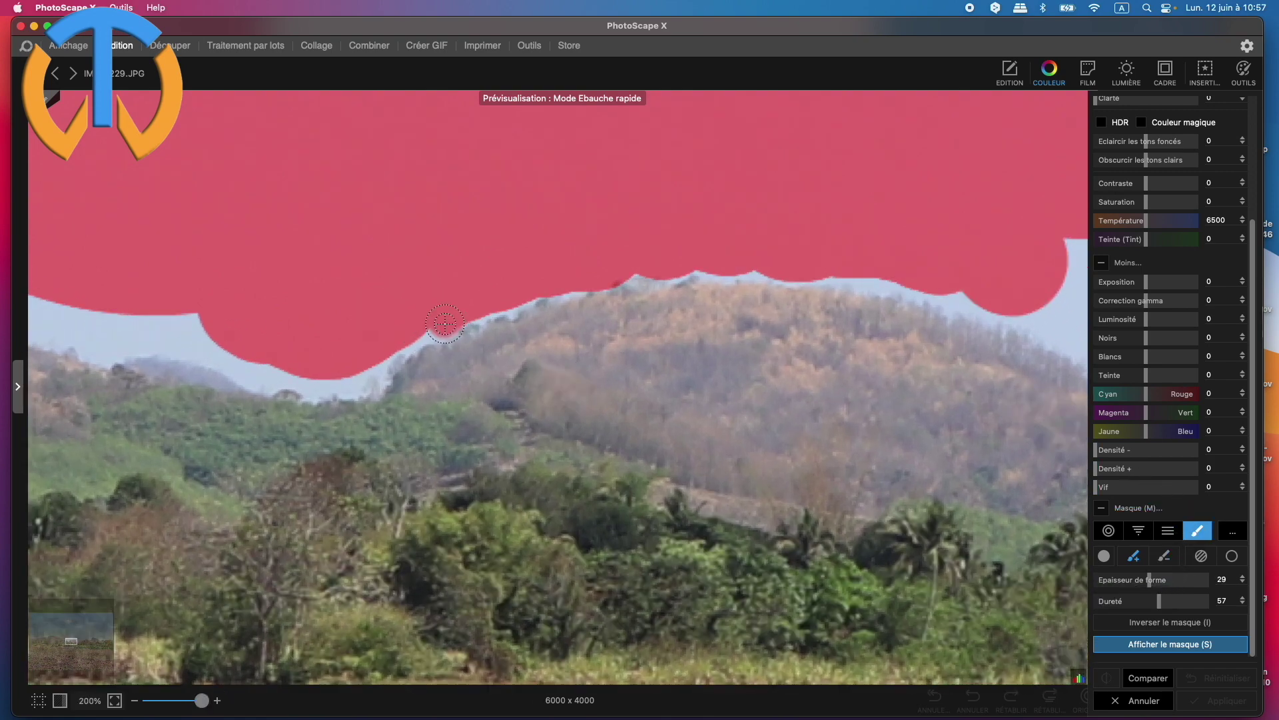
pyautogui.moveTo(437, 327)
pyautogui.mouseDown()
pyautogui.moveTo(377, 365)
pyautogui.moveTo(467, 307)
pyautogui.moveTo(635, 267)
pyautogui.mouseUp()
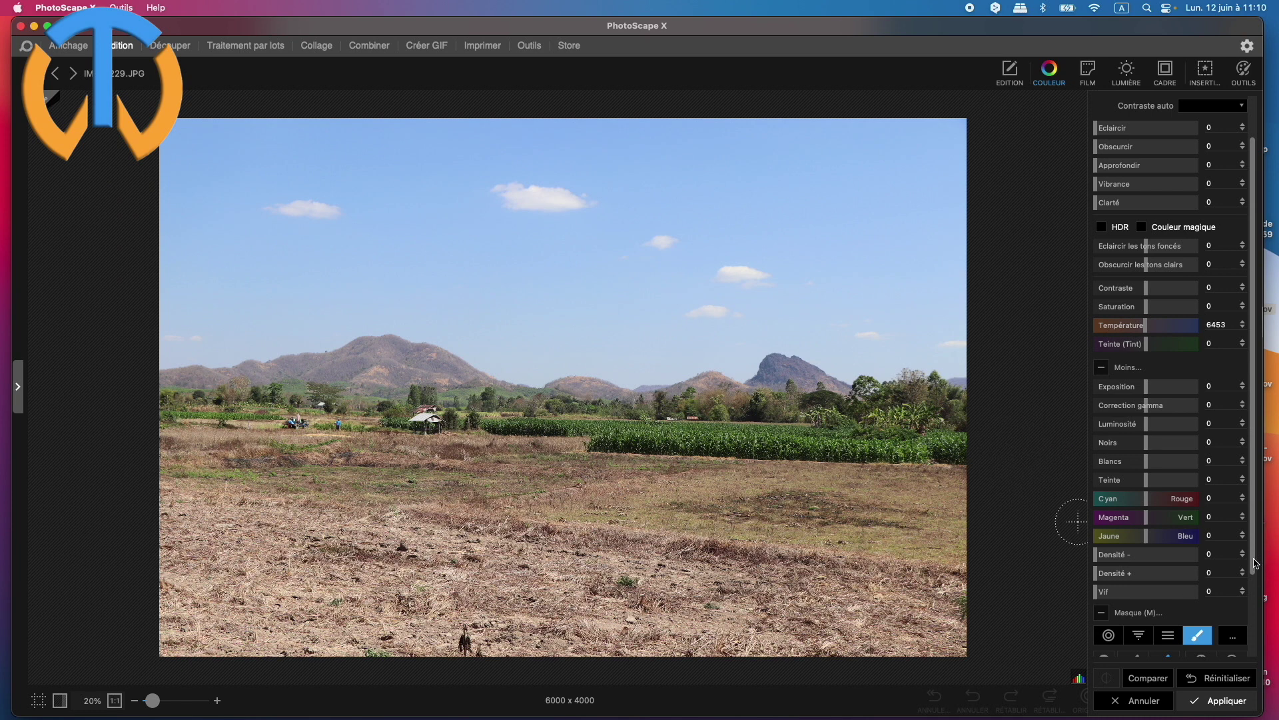
# Check the sky mask's coverage with its overlay on and off, and inspect the mountain area up close.
pyautogui.scroll(-3, 1255, 563)
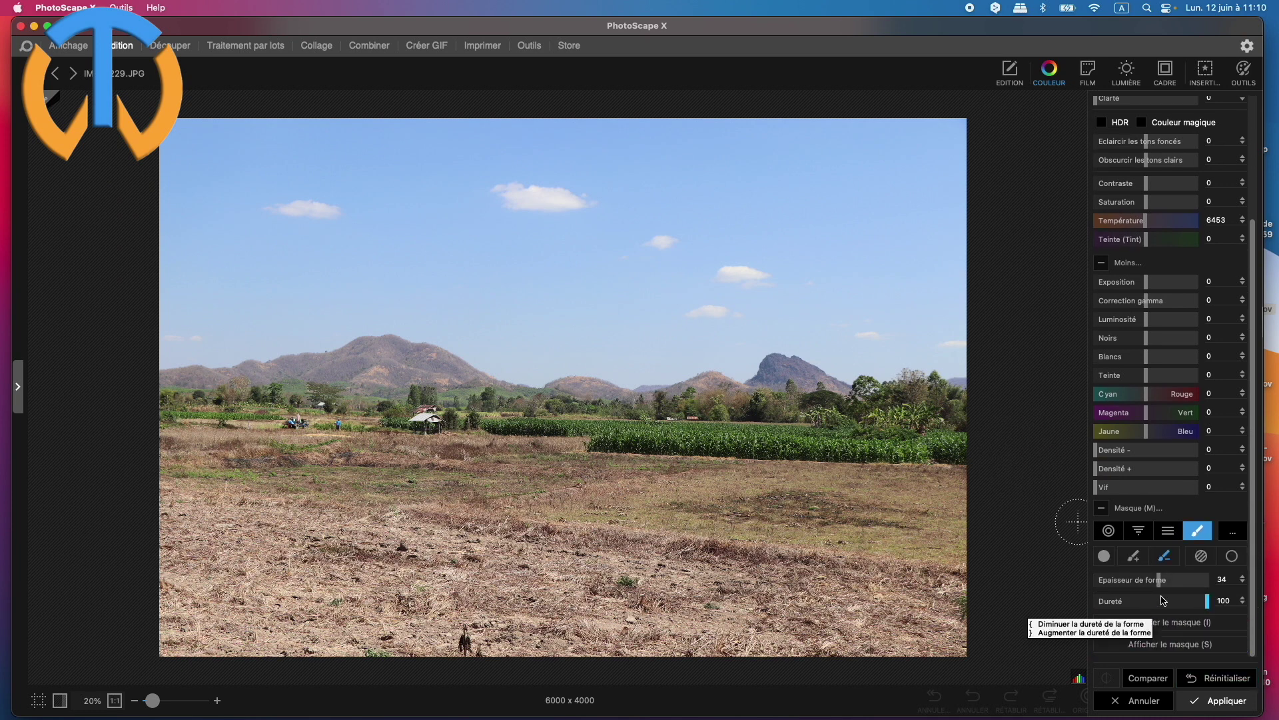
pyautogui.click(1177, 644)
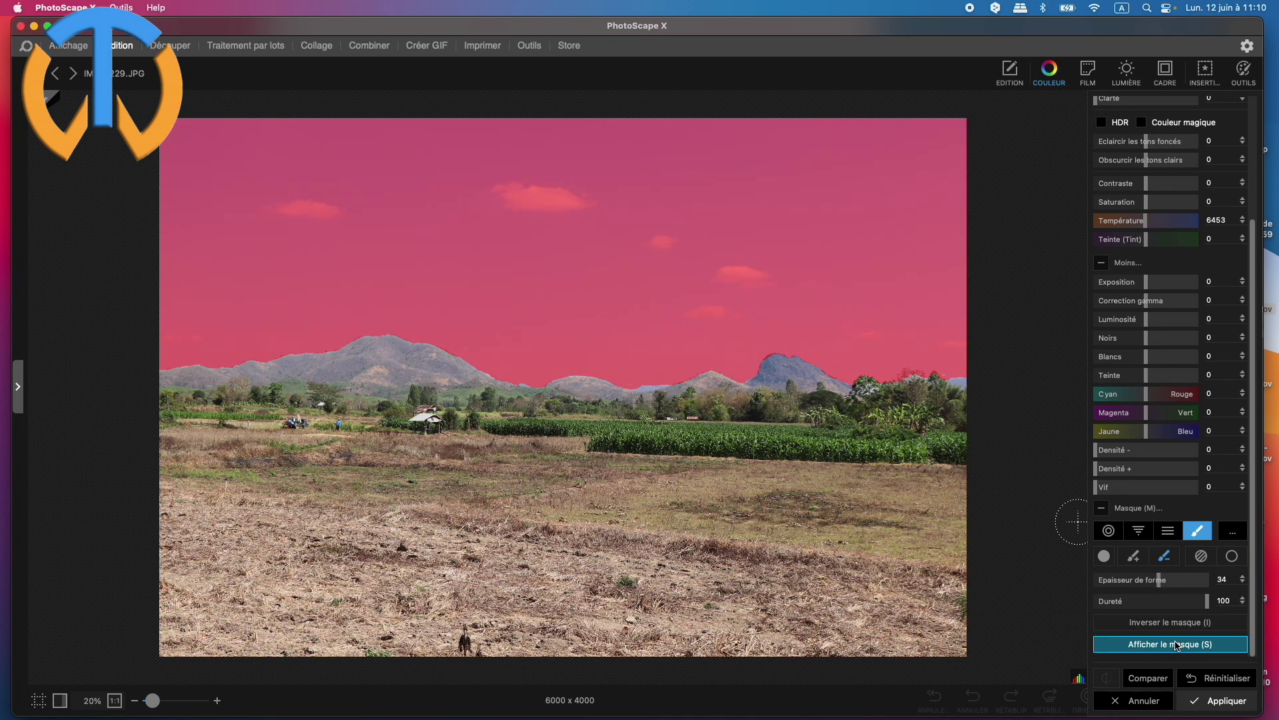
pyautogui.click(1177, 645)
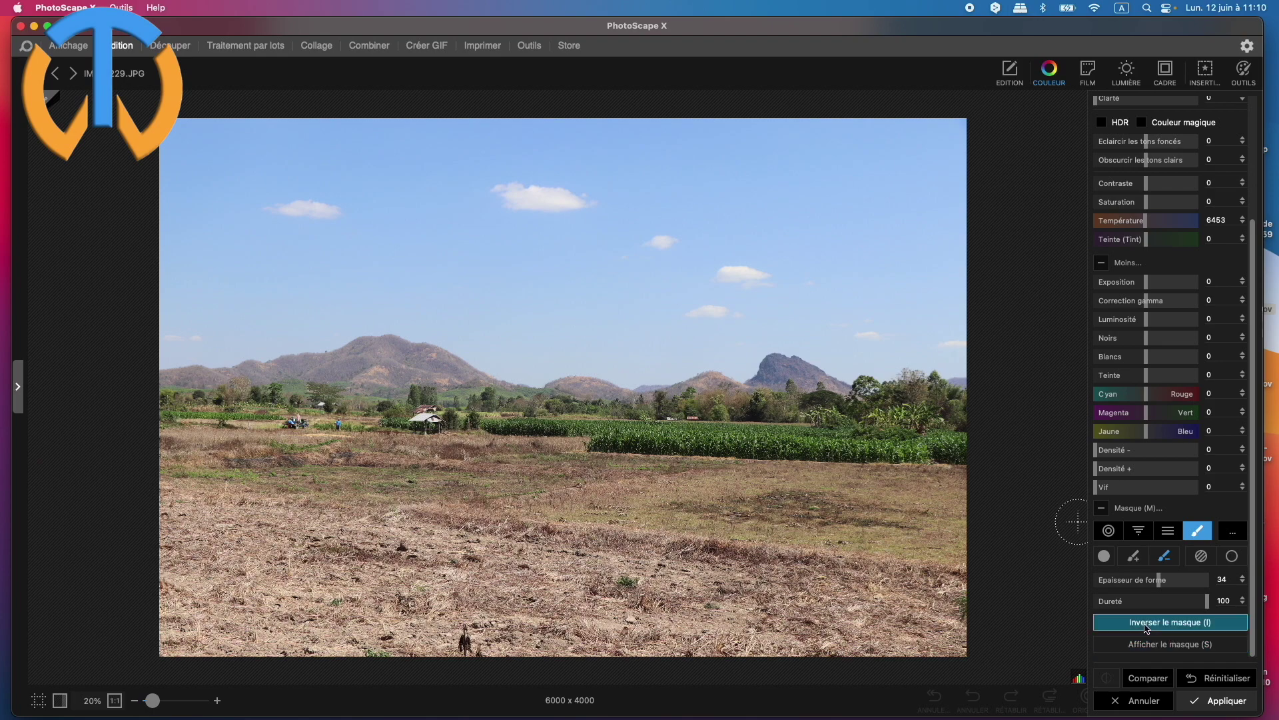
pyautogui.moveTo(159, 703); pyautogui.dragTo(169, 701)
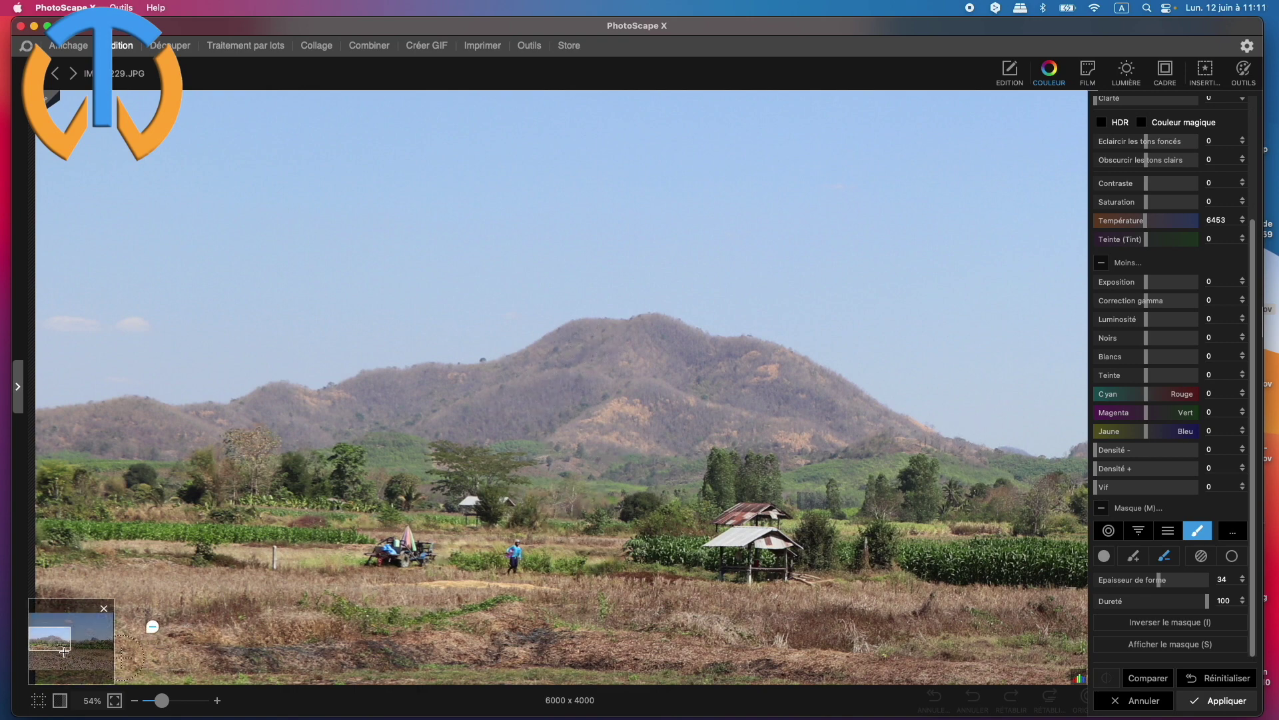
pyautogui.moveTo(55, 644)
pyautogui.mouseDown()
pyautogui.moveTo(93, 644)
pyautogui.moveTo(55, 646)
pyautogui.mouseUp()
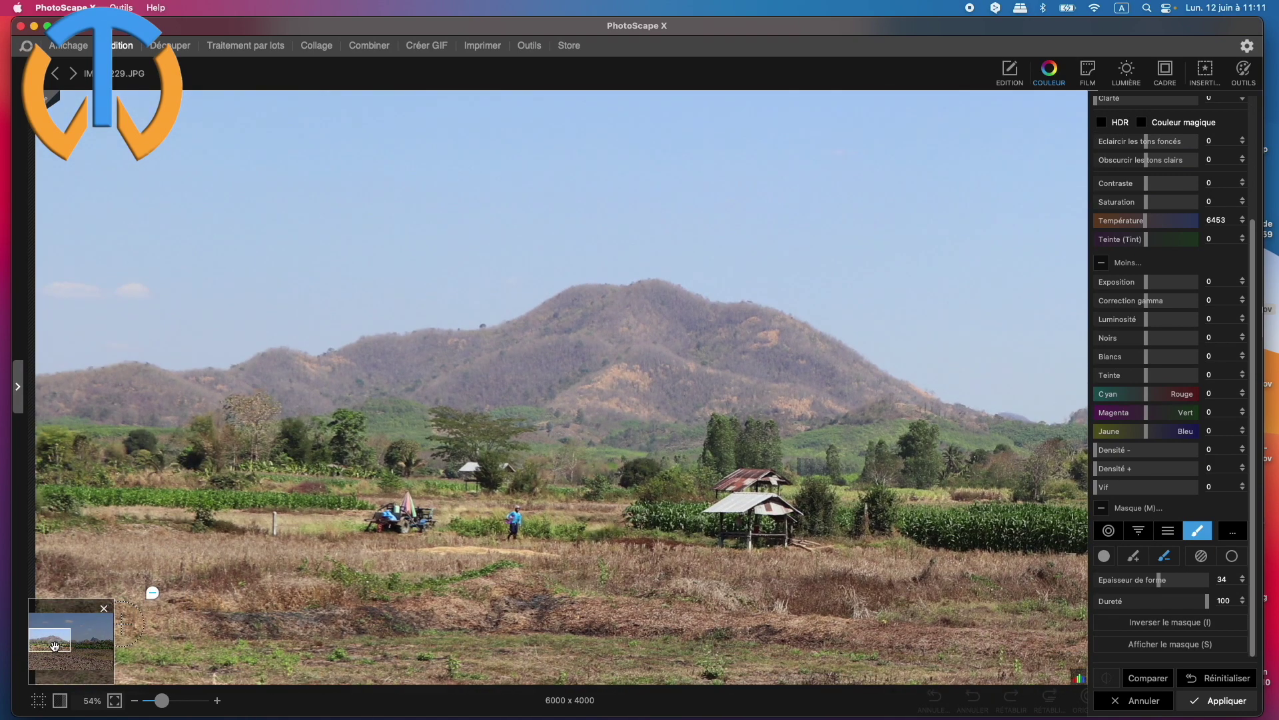
pyautogui.moveTo(162, 700); pyautogui.dragTo(152, 708)
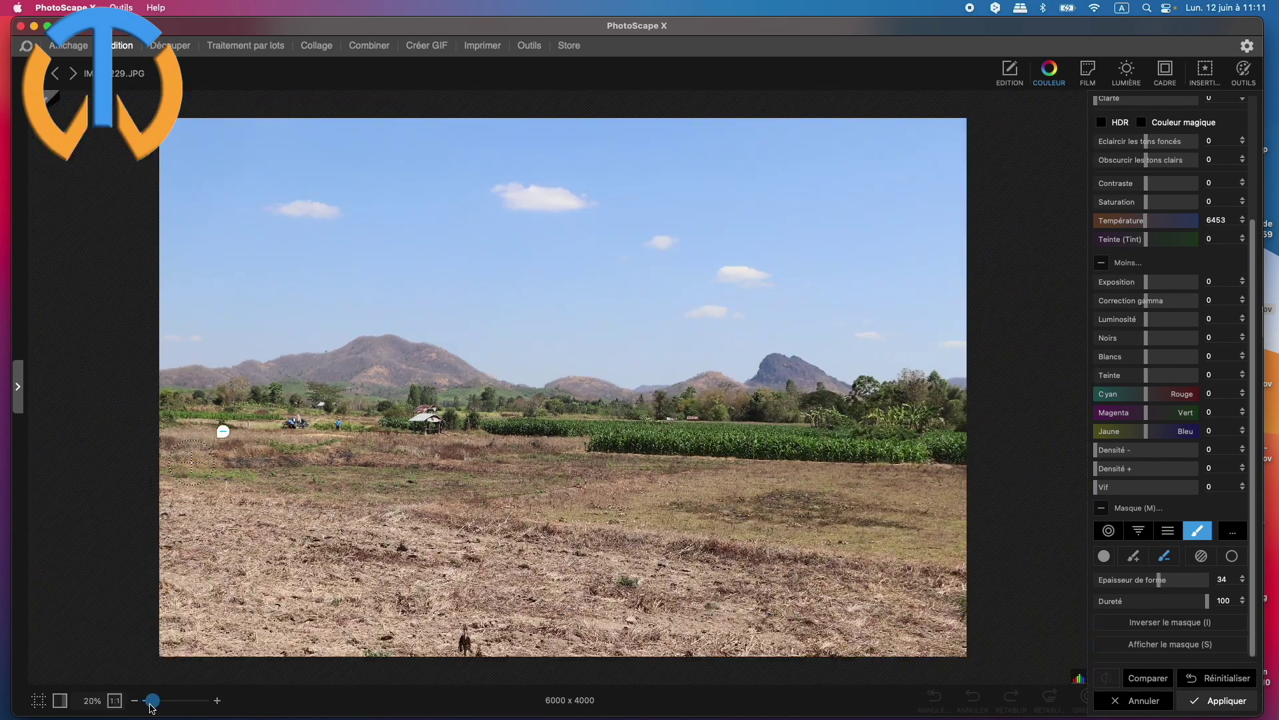
pyautogui.click(1174, 645)
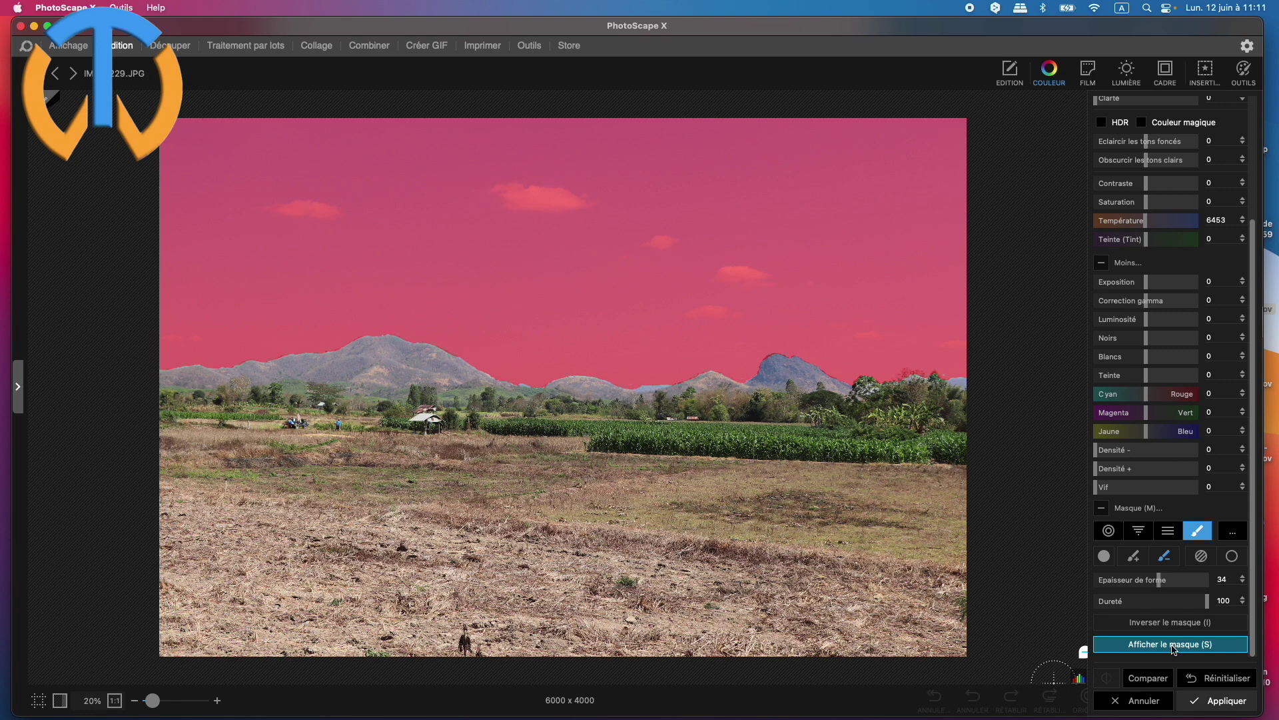
pyautogui.click(1175, 649)
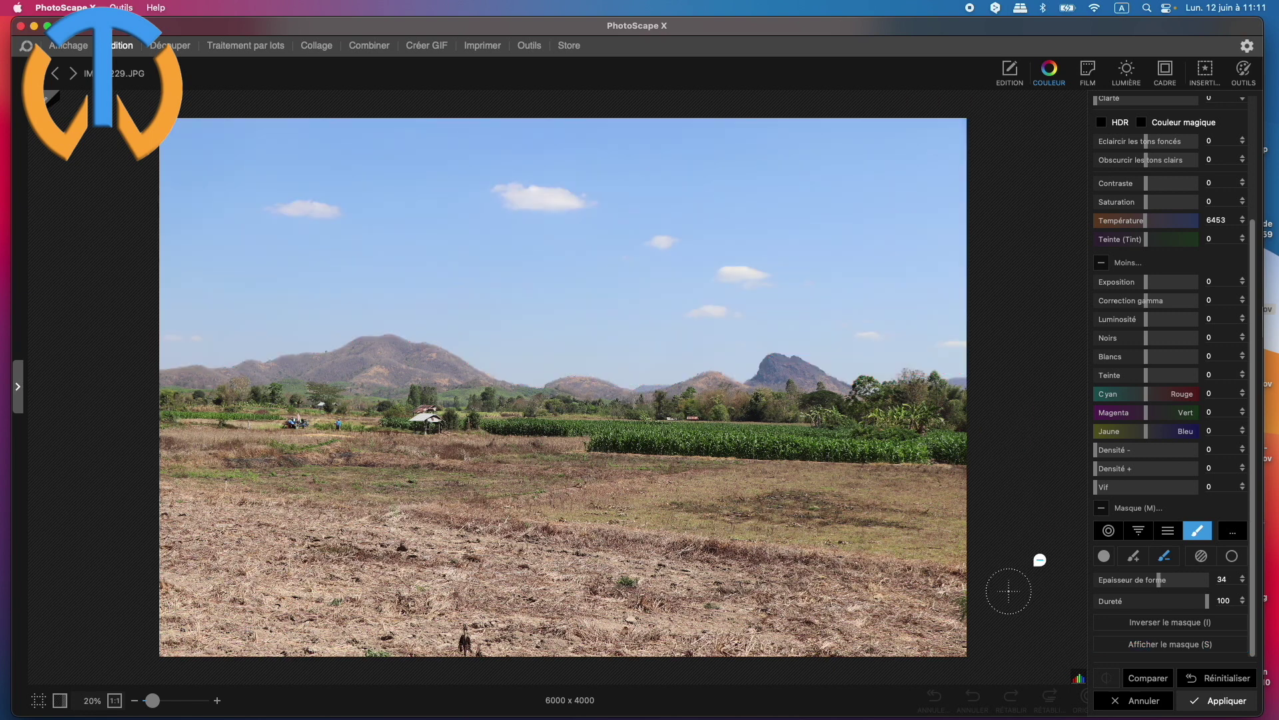
# Shift the masked sky's colour balance to -55 on Cyan–Rouge and -7 on Magenta–Vert.
pyautogui.click(1106, 511)
pyautogui.moveTo(1254, 360); pyautogui.dragTo(1248, 233)
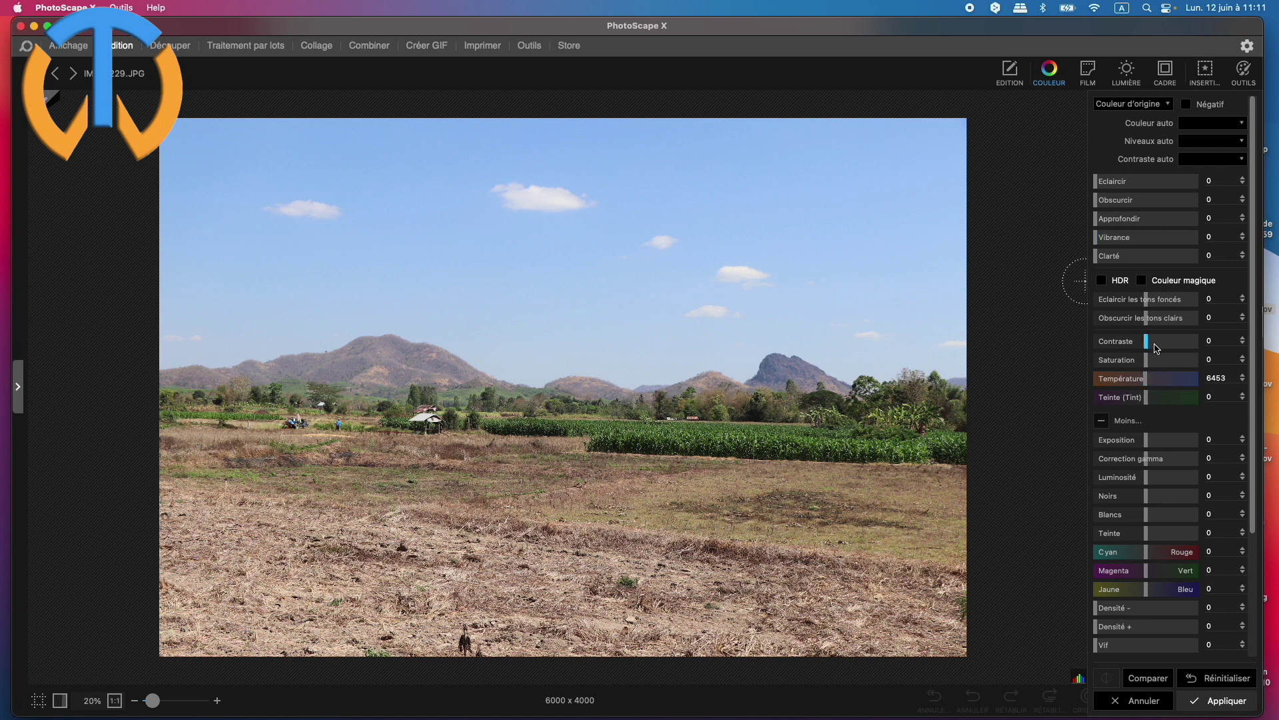
pyautogui.moveTo(1148, 348)
pyautogui.mouseDown()
pyautogui.moveTo(1127, 349)
pyautogui.moveTo(1147, 348)
pyautogui.mouseUp()
pyautogui.moveTo(1148, 558)
pyautogui.mouseDown()
pyautogui.moveTo(1120, 559)
pyautogui.moveTo(1165, 573)
pyautogui.moveTo(1144, 577)
pyautogui.mouseUp()
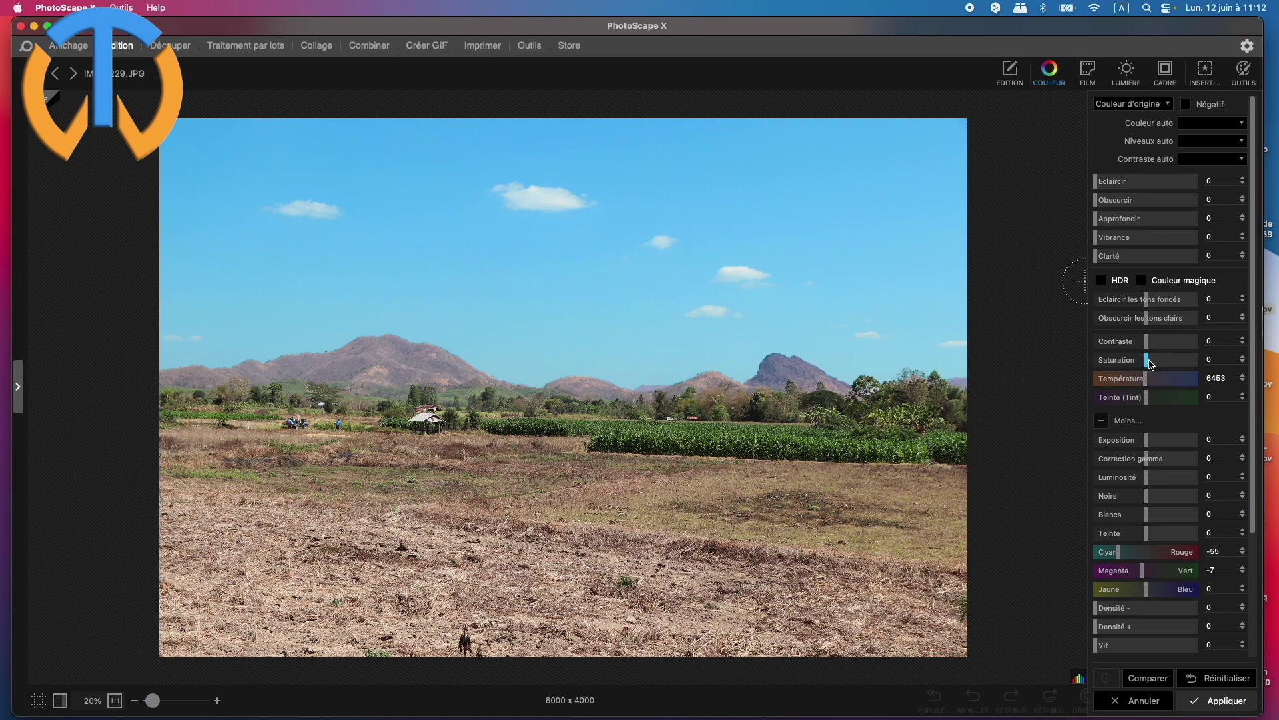
# Try a saturation of 21 and a contrast of -10 on the masked sky, and undo the colour changes.
pyautogui.moveTo(1147, 363); pyautogui.dragTo(1143, 351)
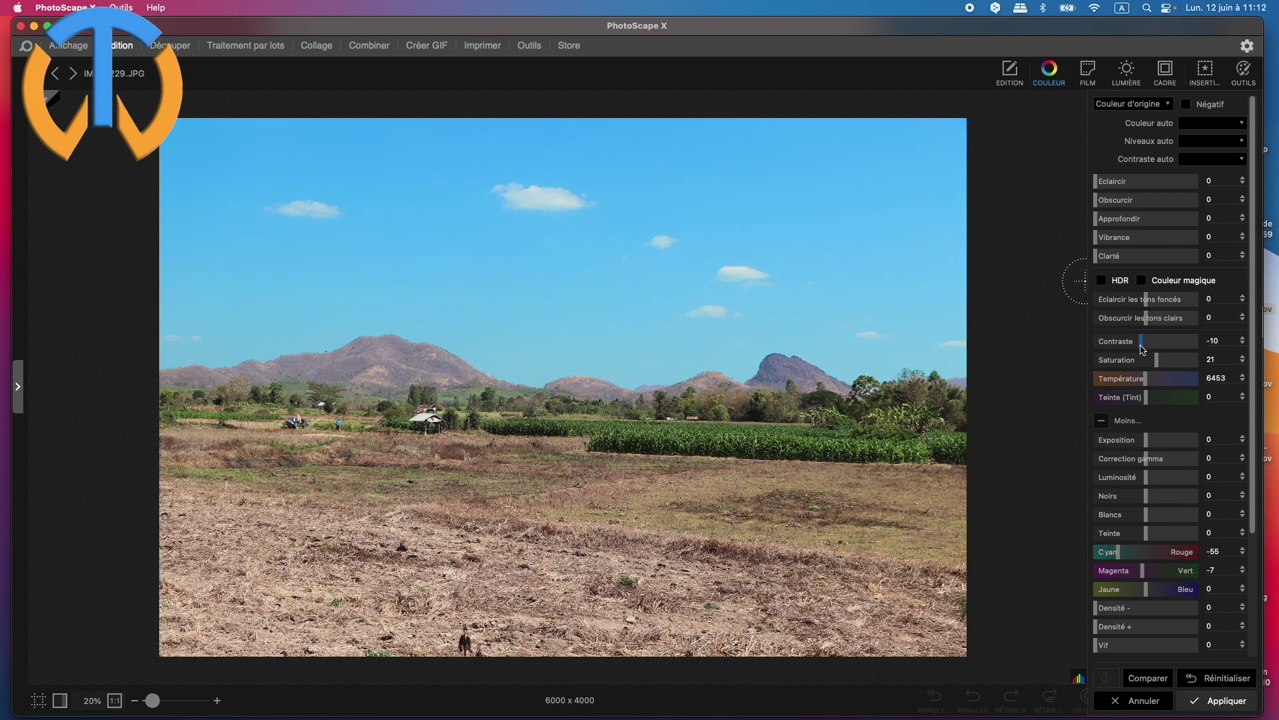
pyautogui.click(1144, 350)
pyautogui.press('super+z')
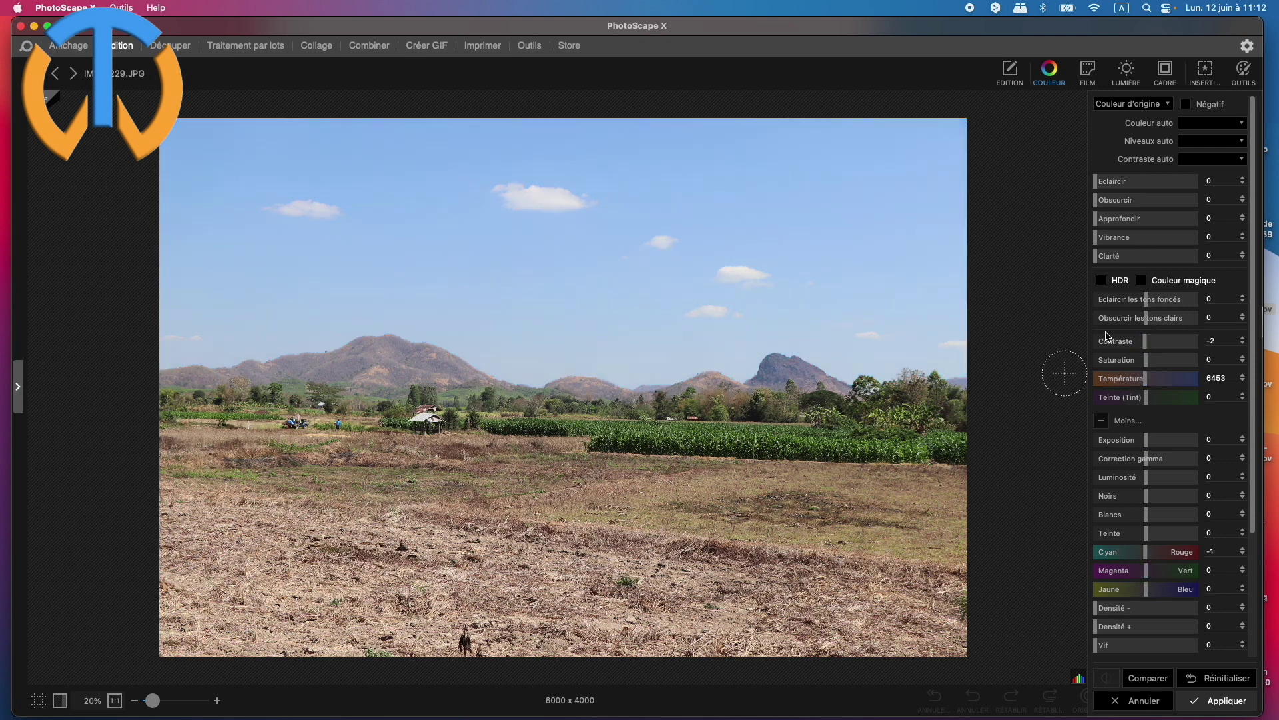
# Try the Niveaux de gris and Sépia colour modes on the masked sky, and return to Couleur d'origine.
pyautogui.click(1158, 108)
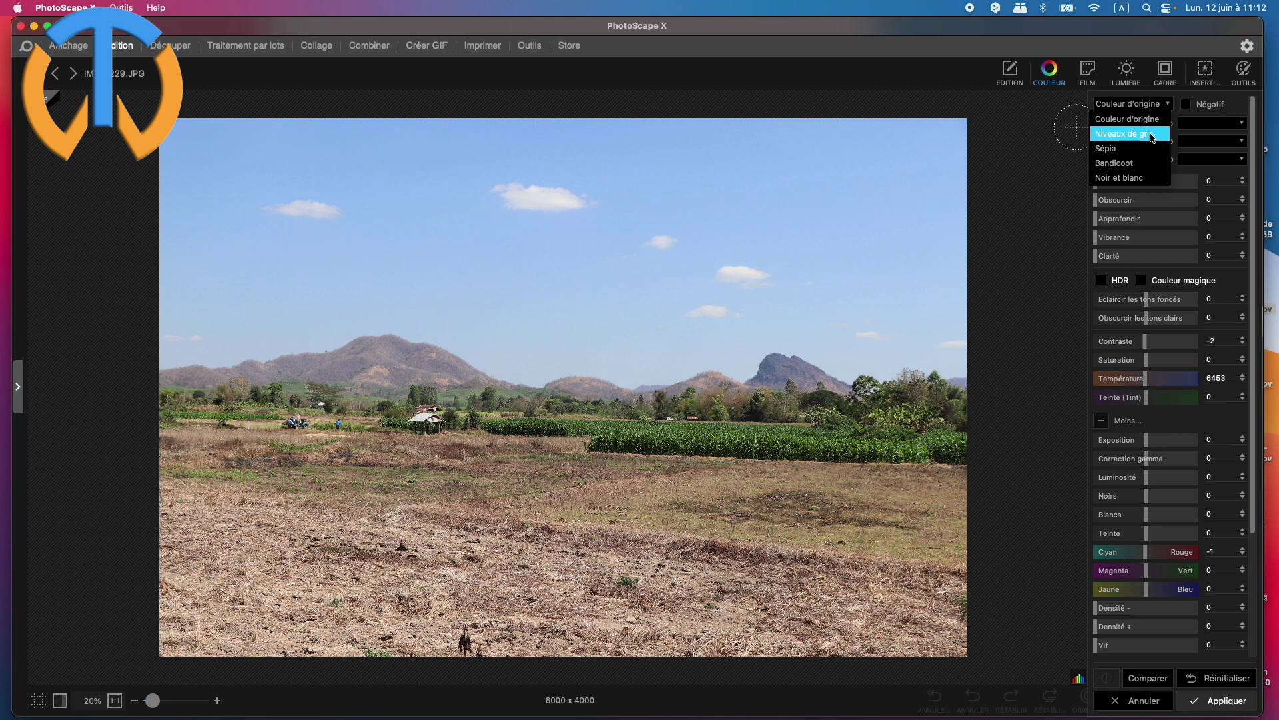
pyautogui.click(1154, 136)
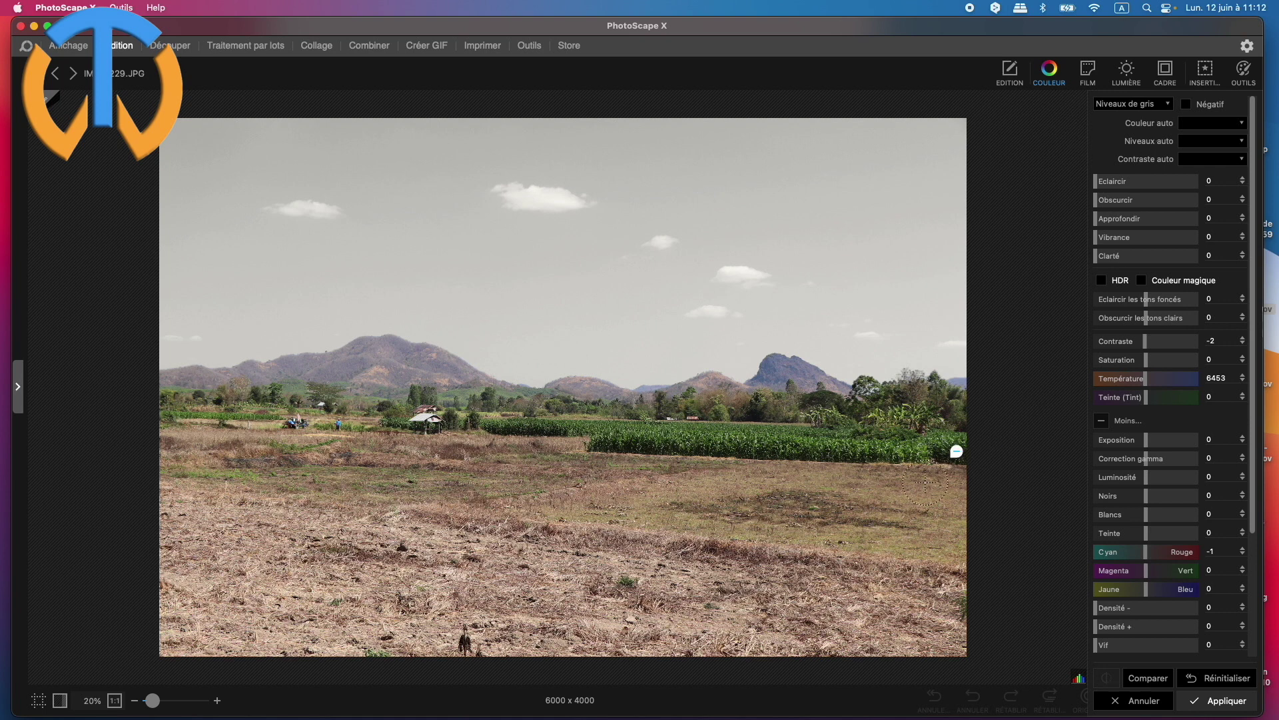
pyautogui.click(1137, 106)
pyautogui.click(1139, 153)
pyautogui.click(1137, 107)
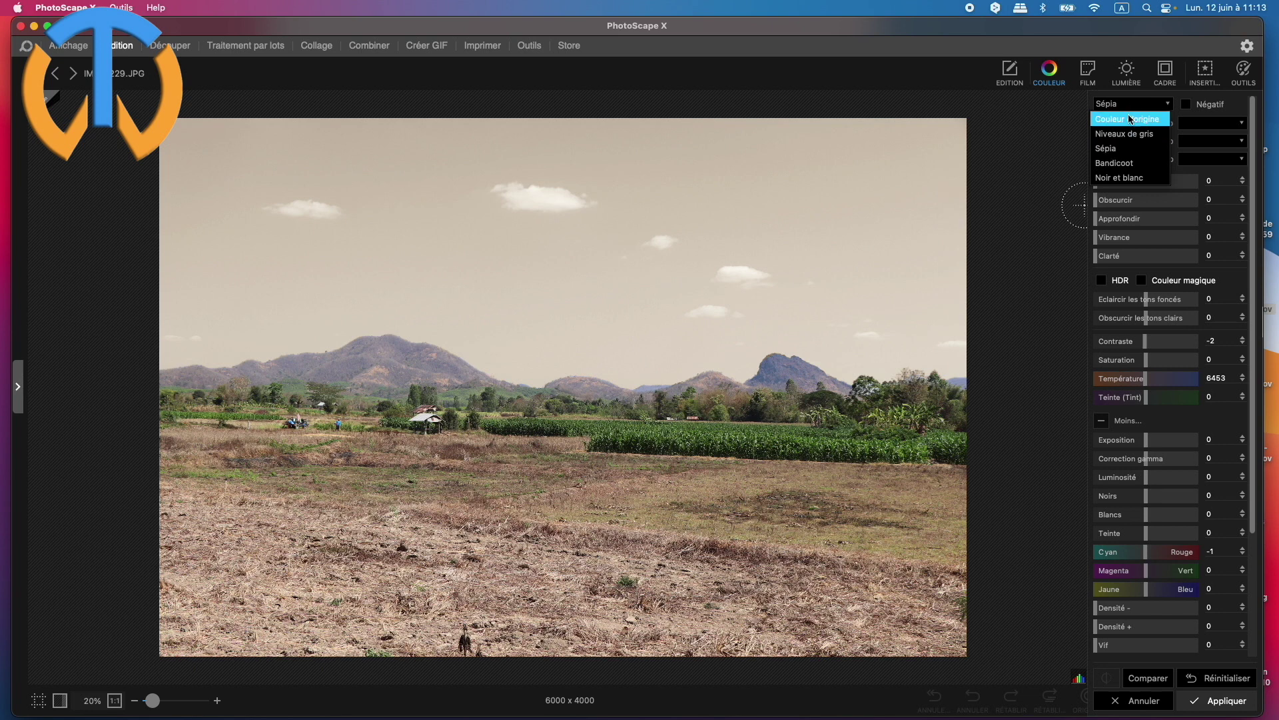
pyautogui.click(1131, 124)
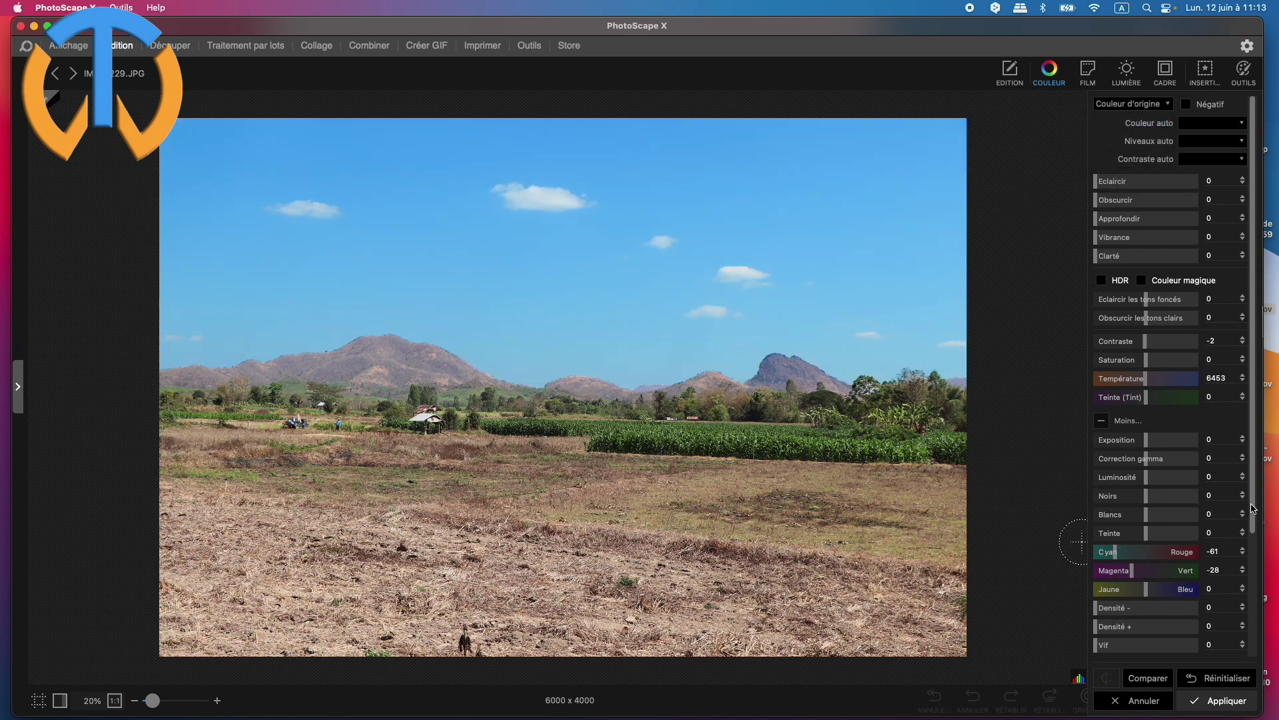
# Invert the sky mask so the adjustments affect the land, and invert it back to the sky.
pyautogui.moveTo(1252, 508); pyautogui.dragTo(1254, 656)
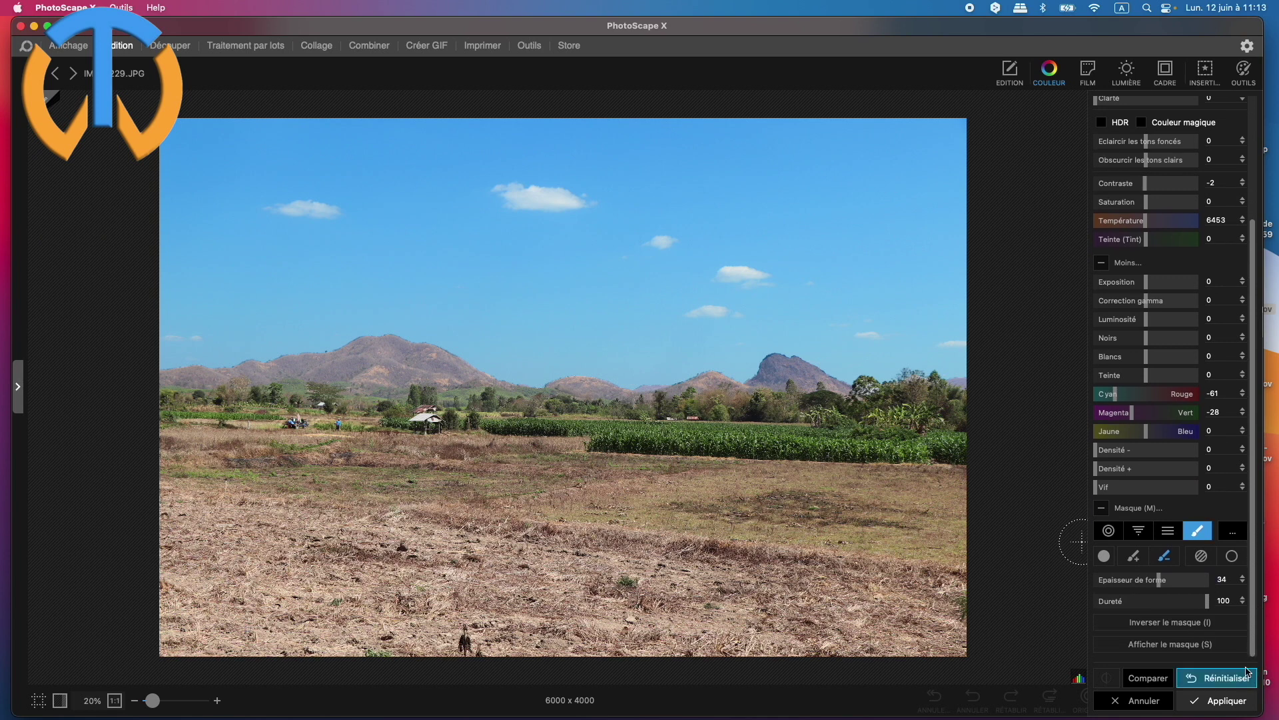
pyautogui.click(1120, 625)
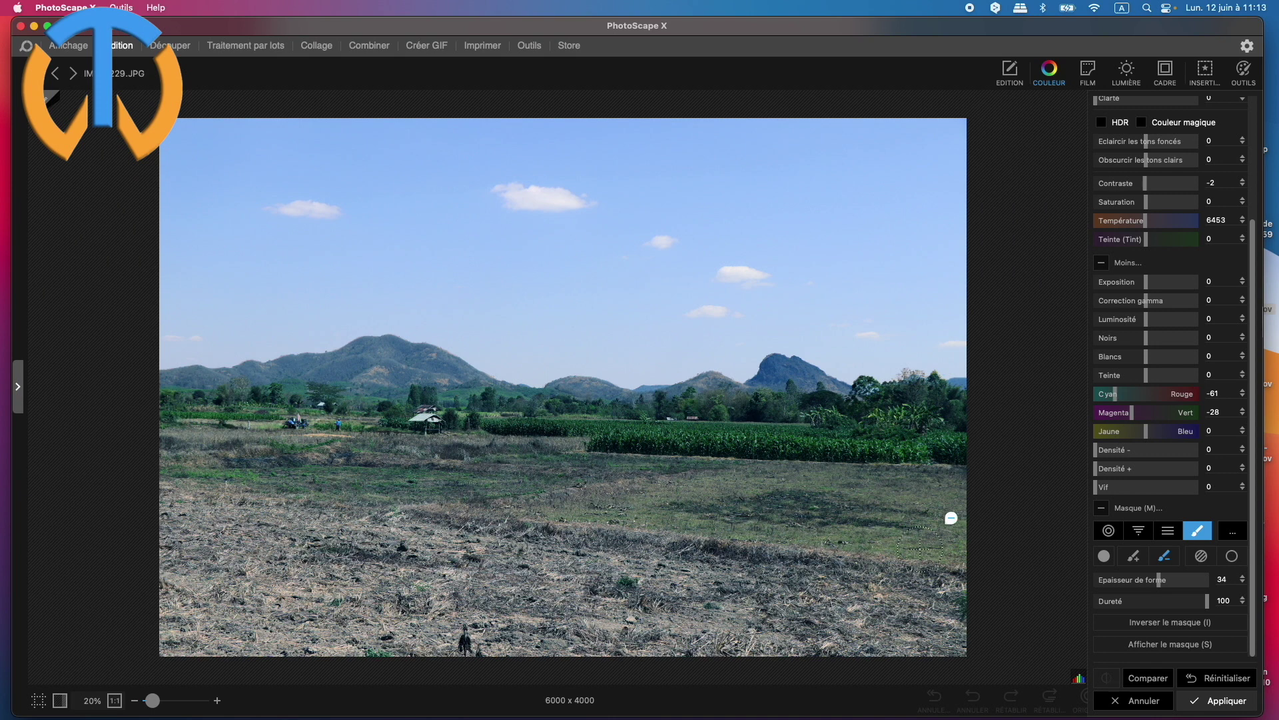
pyautogui.click(1165, 627)
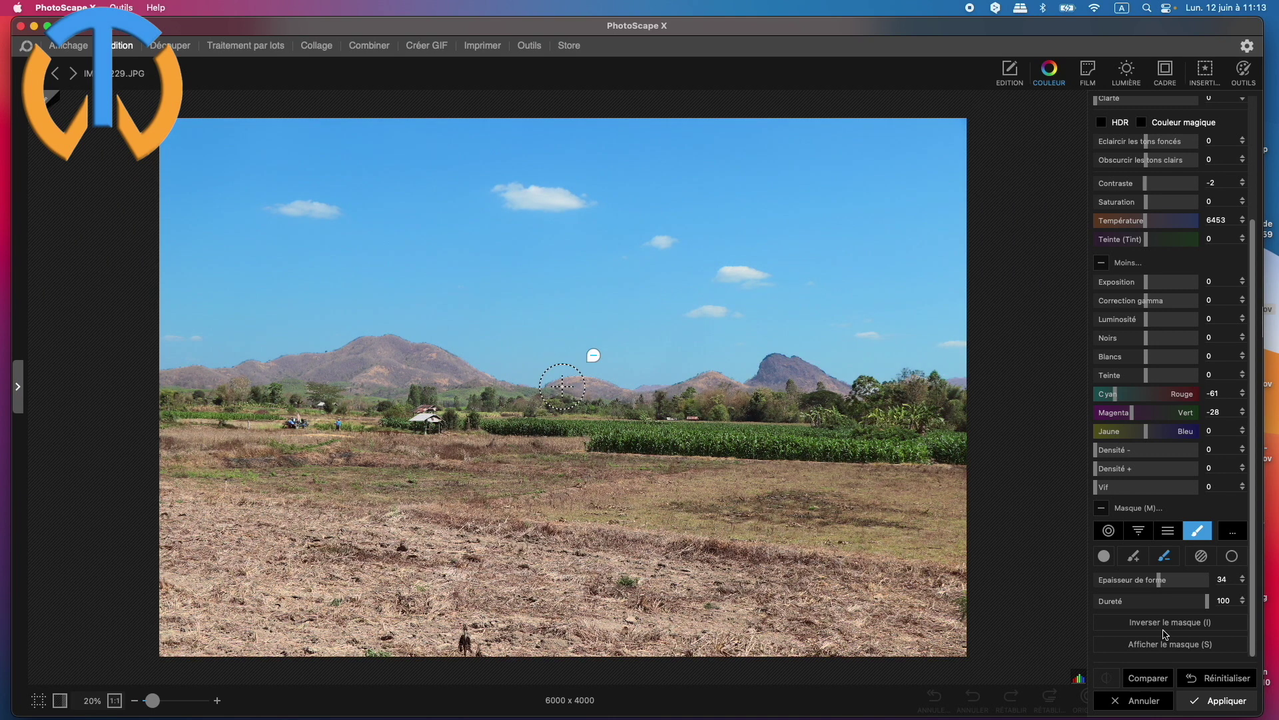
# Switch to a circular gradient mask centred on the middle hill, reduce its height and width, and tilt it slightly.
pyautogui.click(1110, 531)
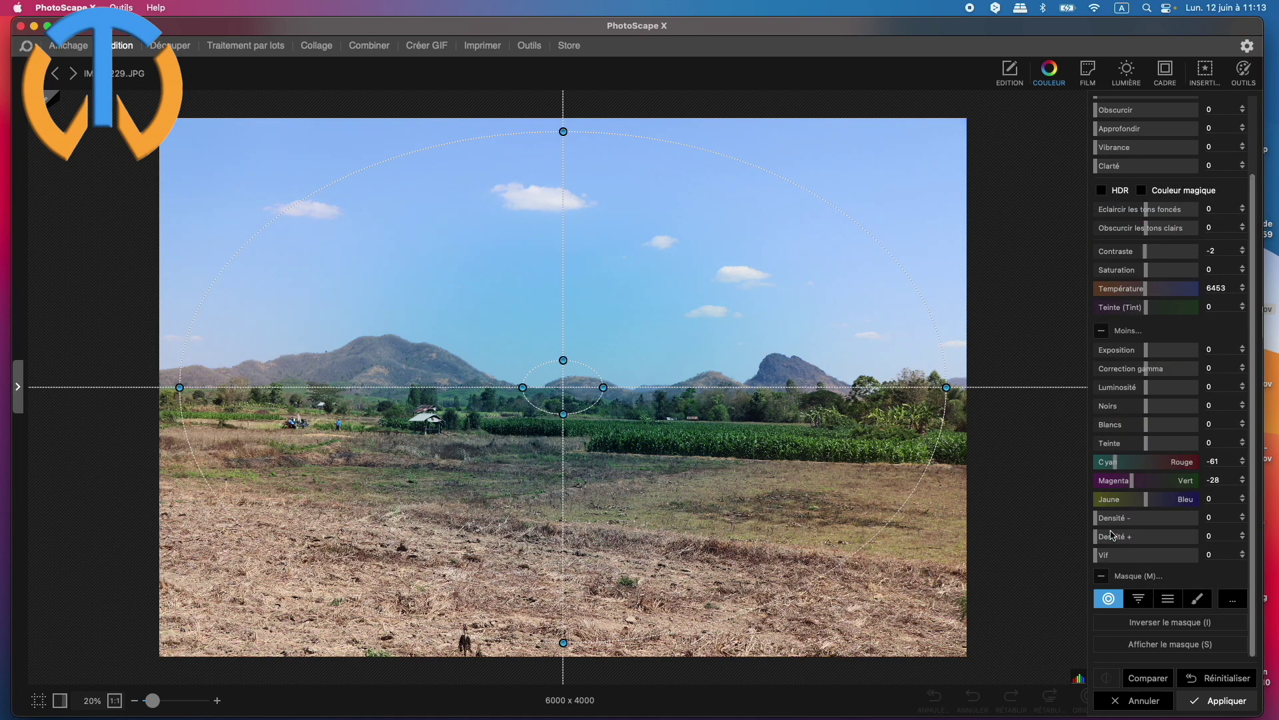
pyautogui.moveTo(564, 131); pyautogui.dragTo(547, 210)
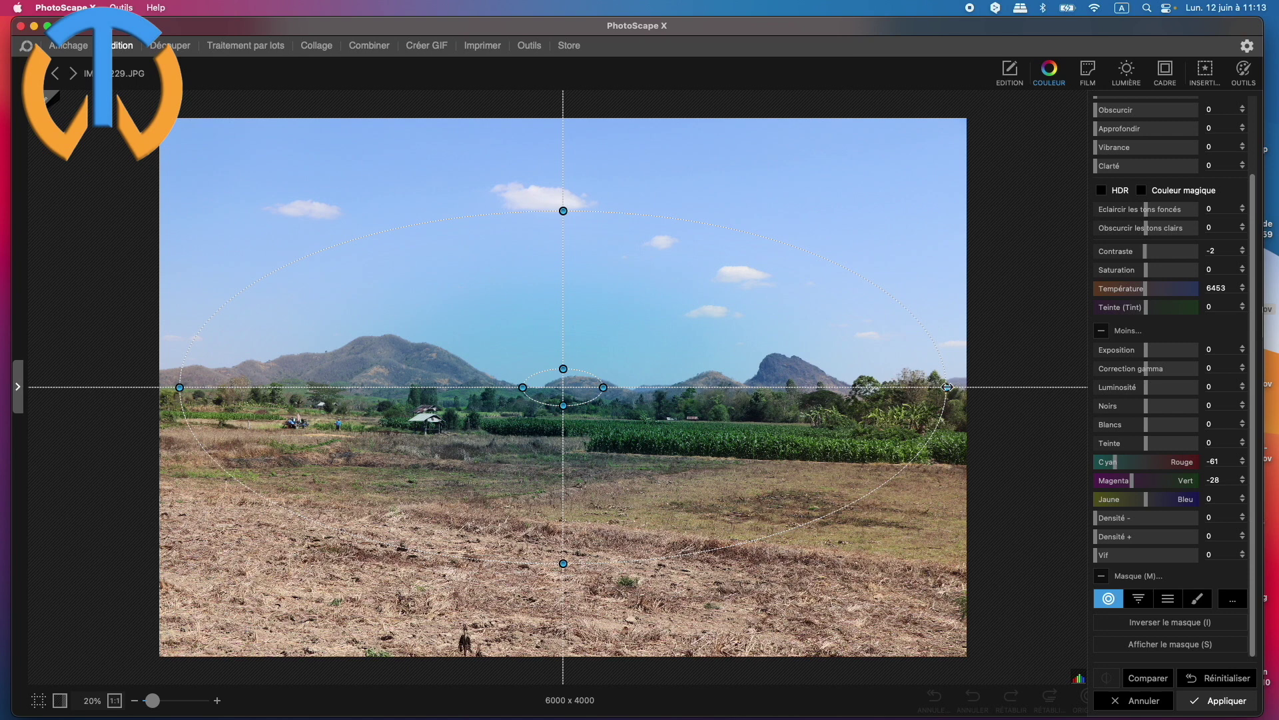
pyautogui.moveTo(947, 387); pyautogui.dragTo(816, 413)
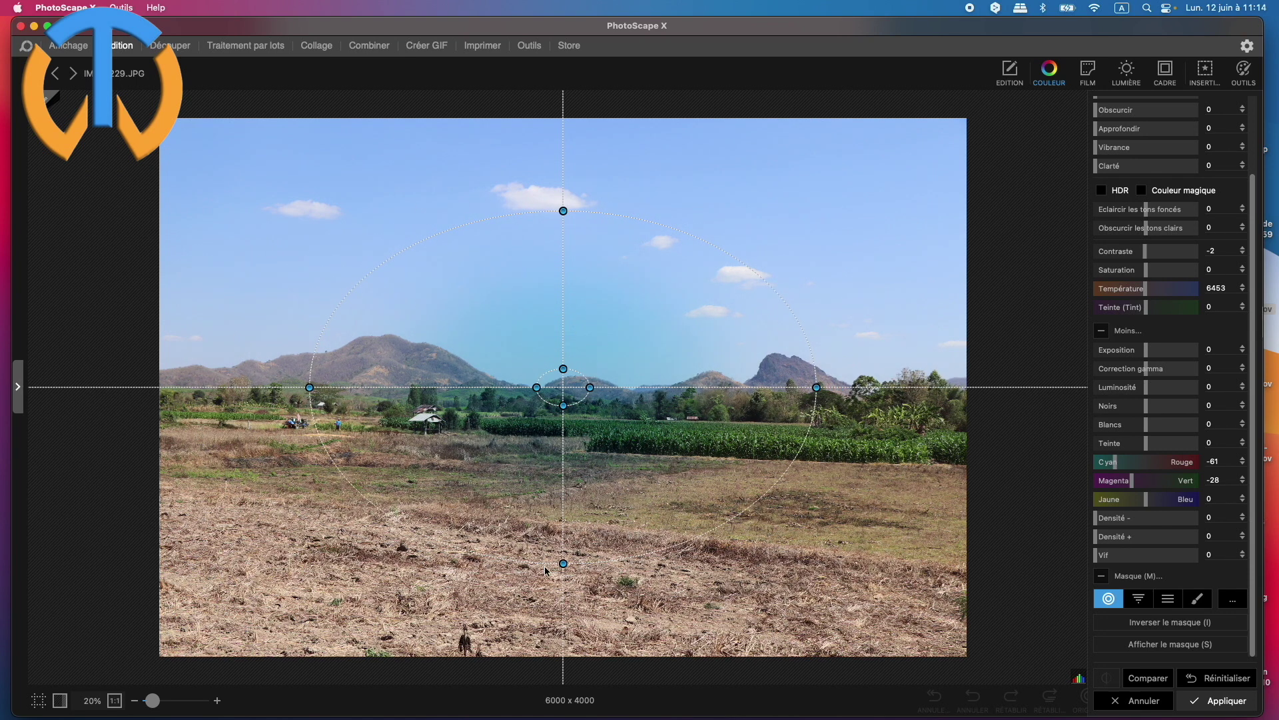
pyautogui.moveTo(564, 570); pyautogui.dragTo(530, 533)
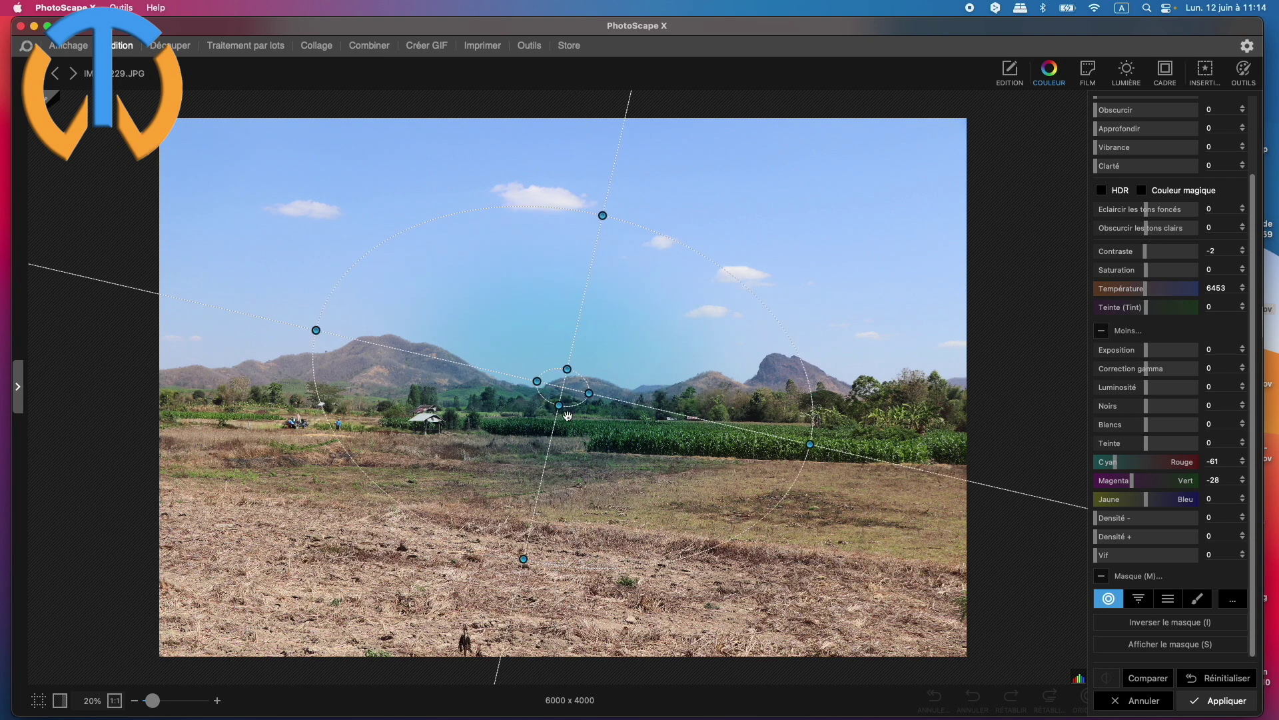
pyautogui.moveTo(603, 213)
pyautogui.mouseDown()
pyautogui.moveTo(591, 260)
pyautogui.moveTo(597, 235)
pyautogui.mouseUp()
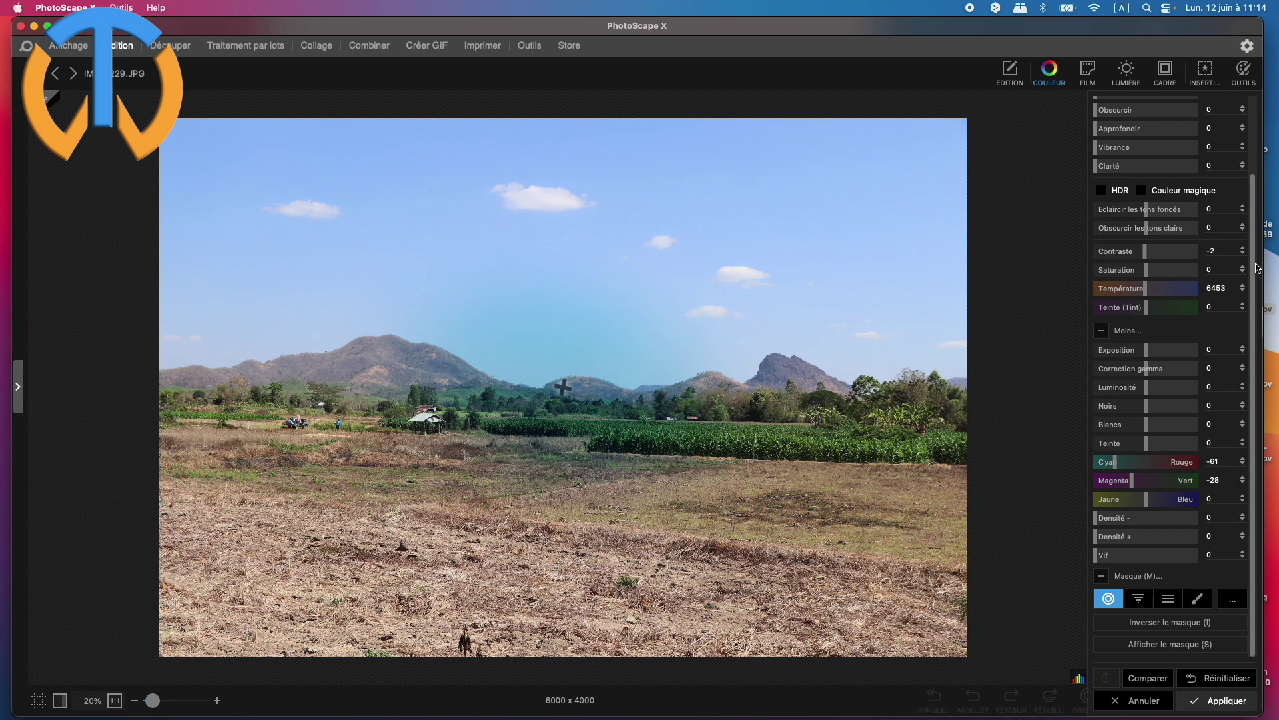
# Convert the circular mask's area to Niveaux de gris and reshape the mask into a wide, flat, tilted ellipse.
pyautogui.scroll(3, 1257, 260)
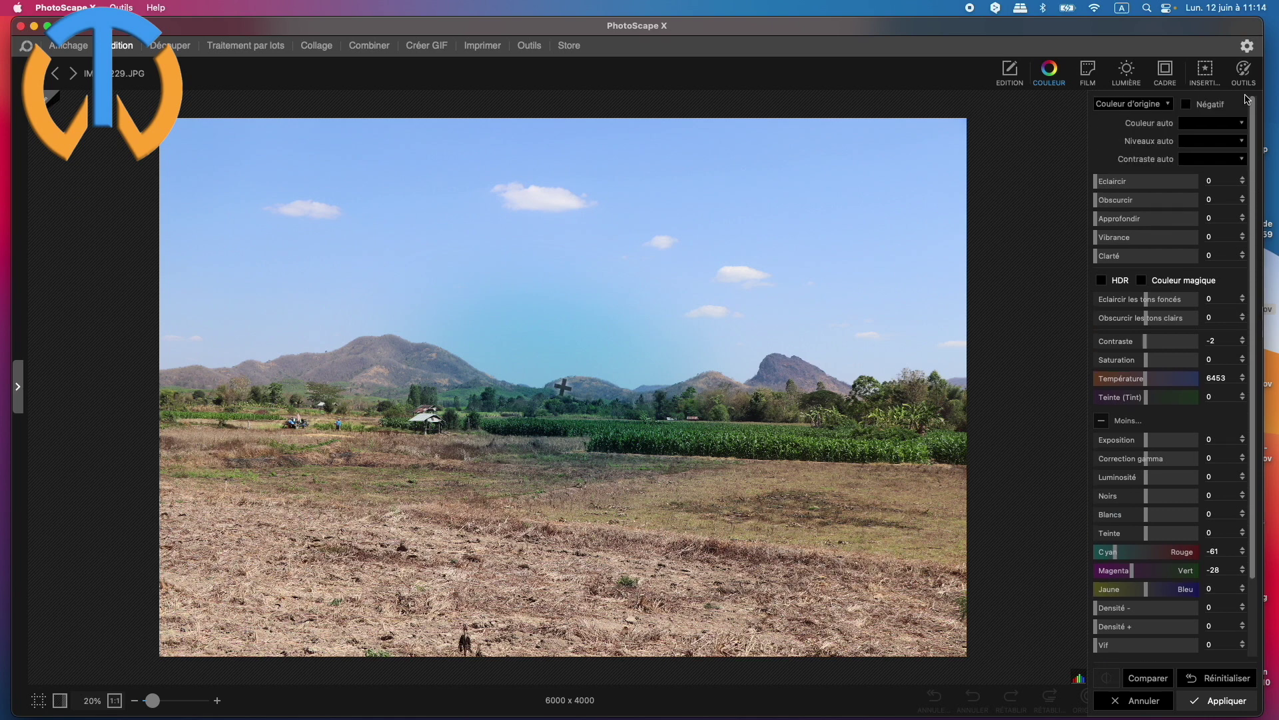
pyautogui.click(1152, 105)
pyautogui.click(1141, 135)
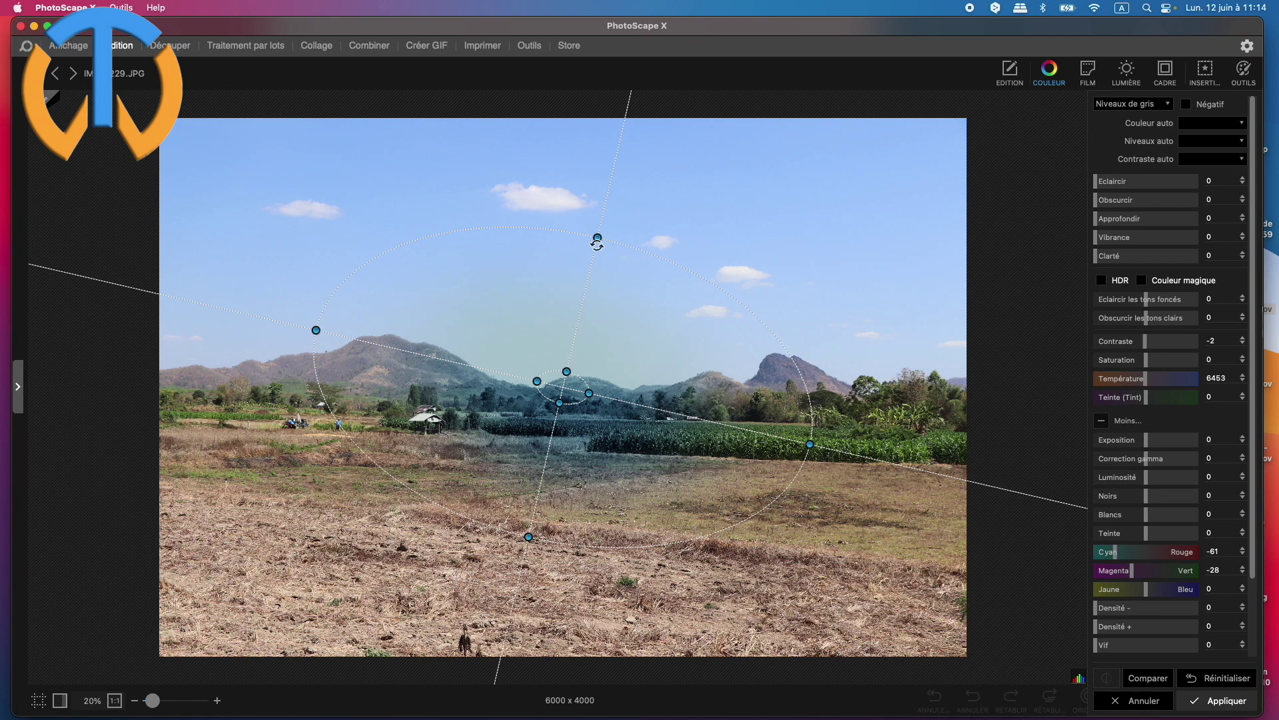
pyautogui.moveTo(596, 239); pyautogui.dragTo(604, 178)
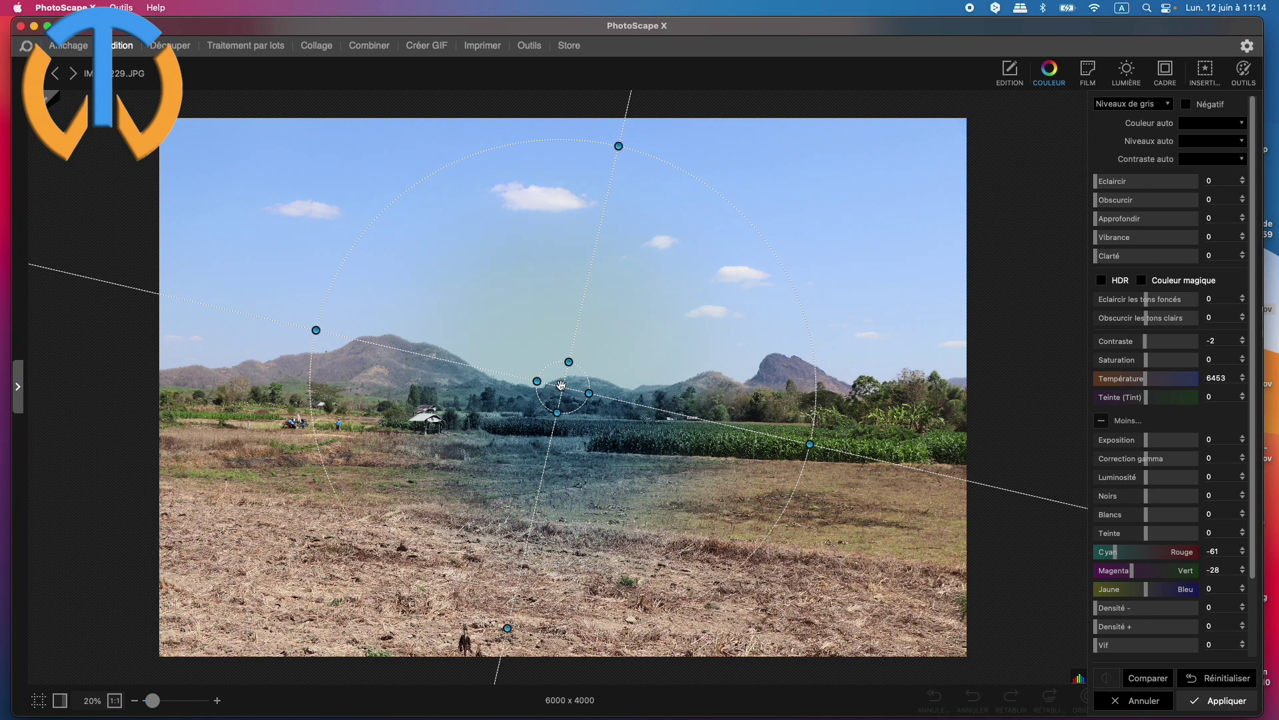
pyautogui.moveTo(811, 445); pyautogui.dragTo(940, 490)
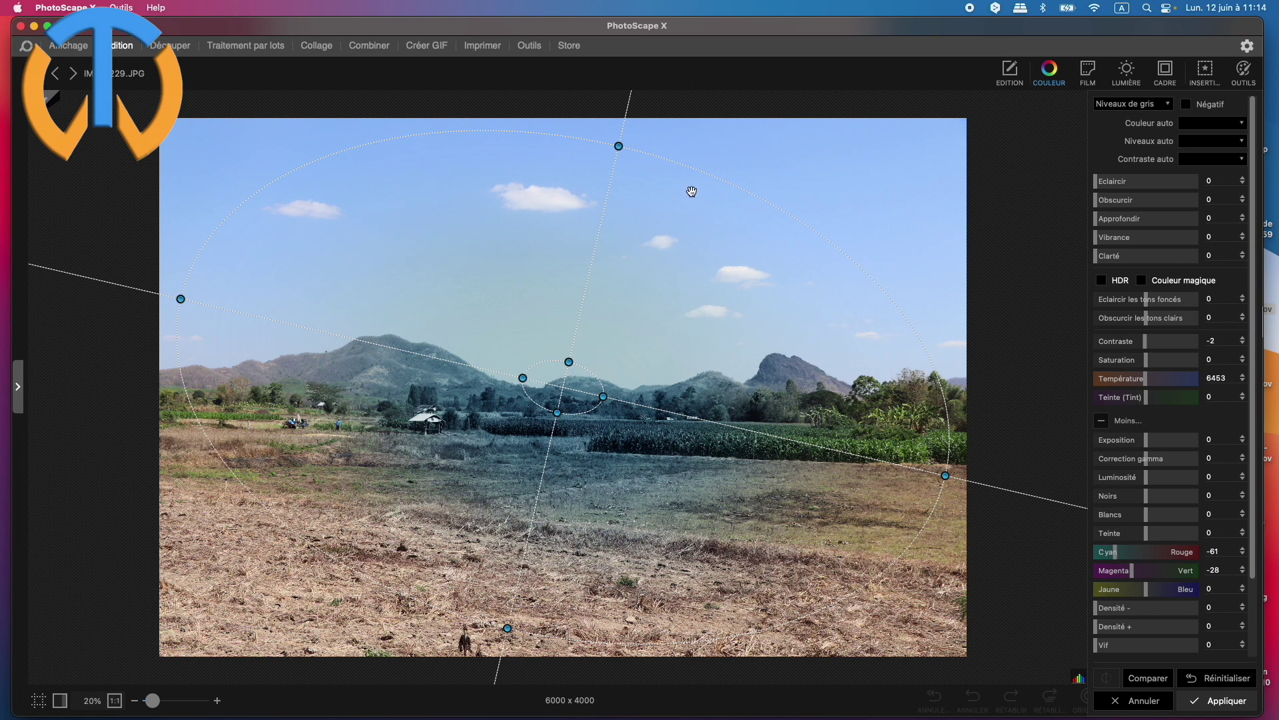
pyautogui.moveTo(618, 146); pyautogui.dragTo(586, 288)
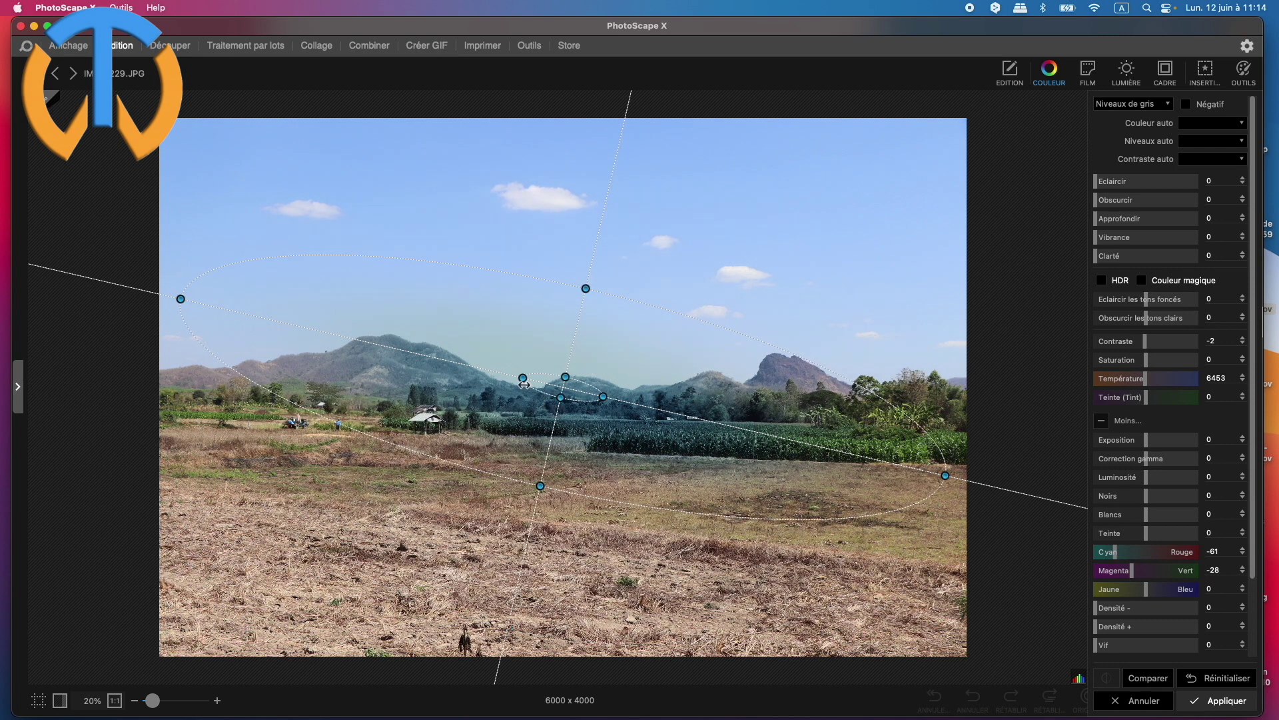
pyautogui.moveTo(523, 378)
pyautogui.mouseDown()
pyautogui.moveTo(553, 375)
pyautogui.moveTo(526, 370)
pyautogui.mouseUp()
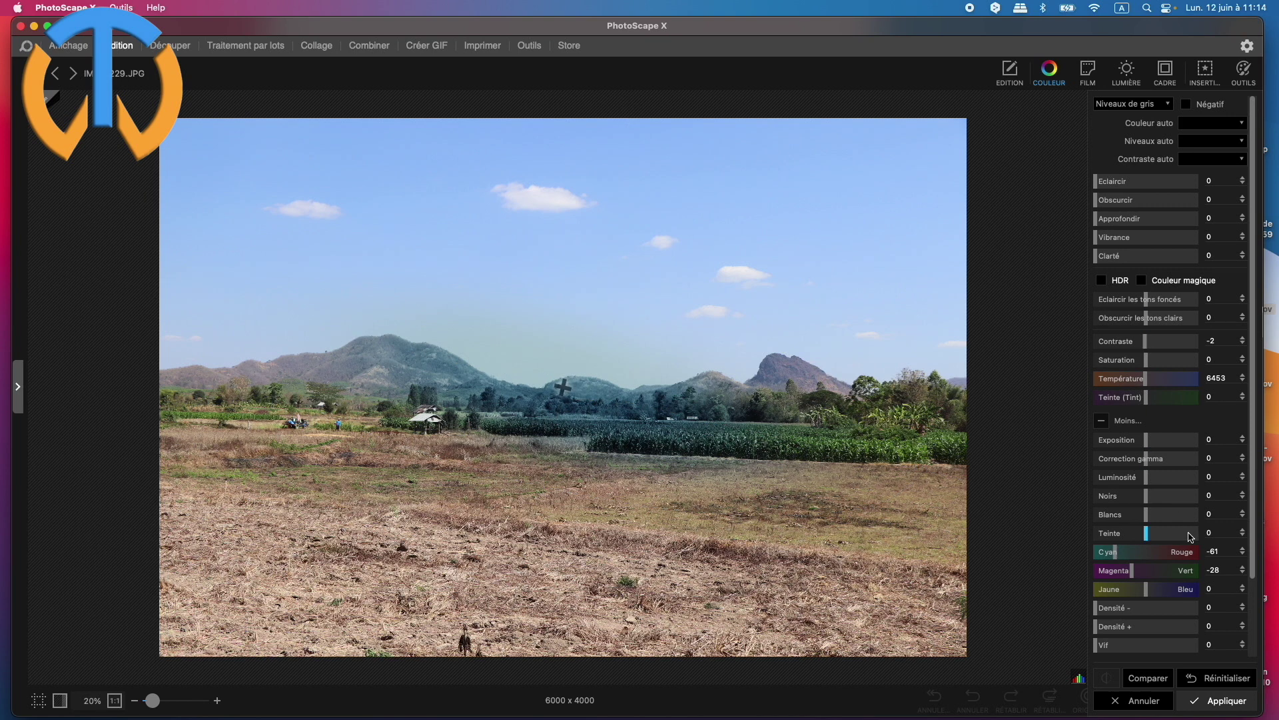
# Switch to the linear gradient mask (Mode Masque 2), move its centre into the foreground field, and rotate it to cover the photo's left half.
pyautogui.scroll(-4, 1189, 533)
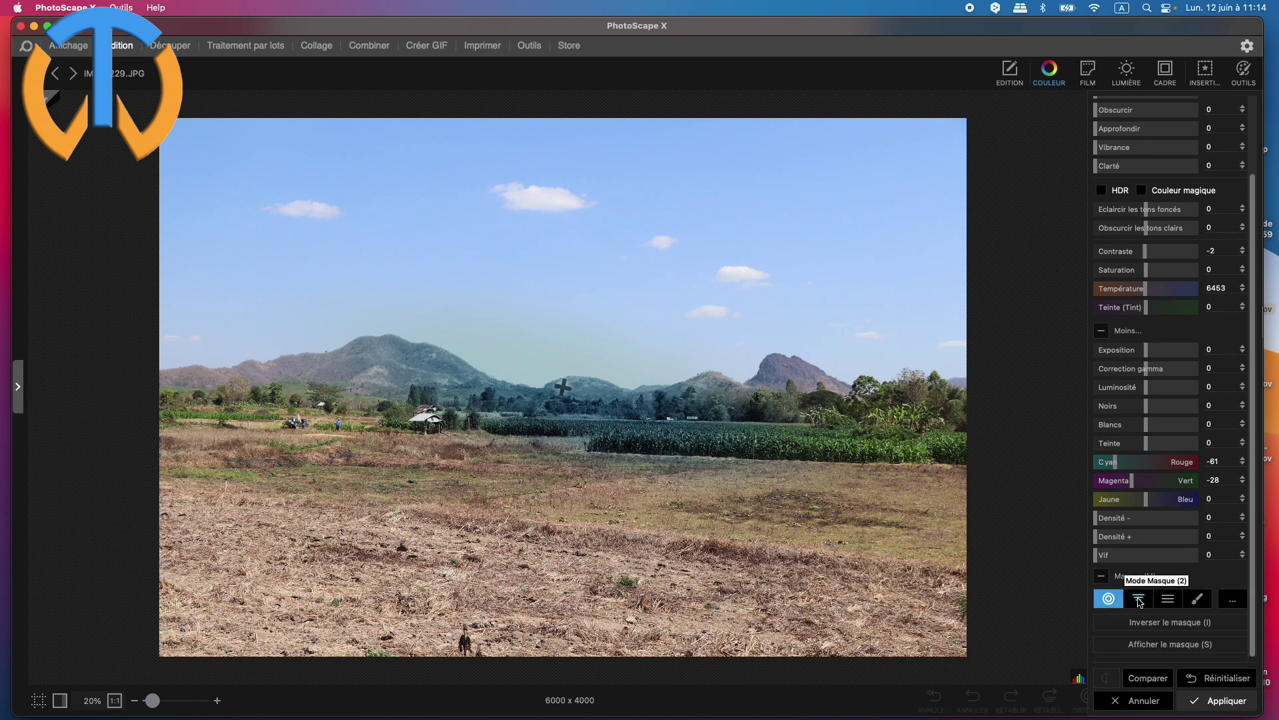
pyautogui.click(1139, 599)
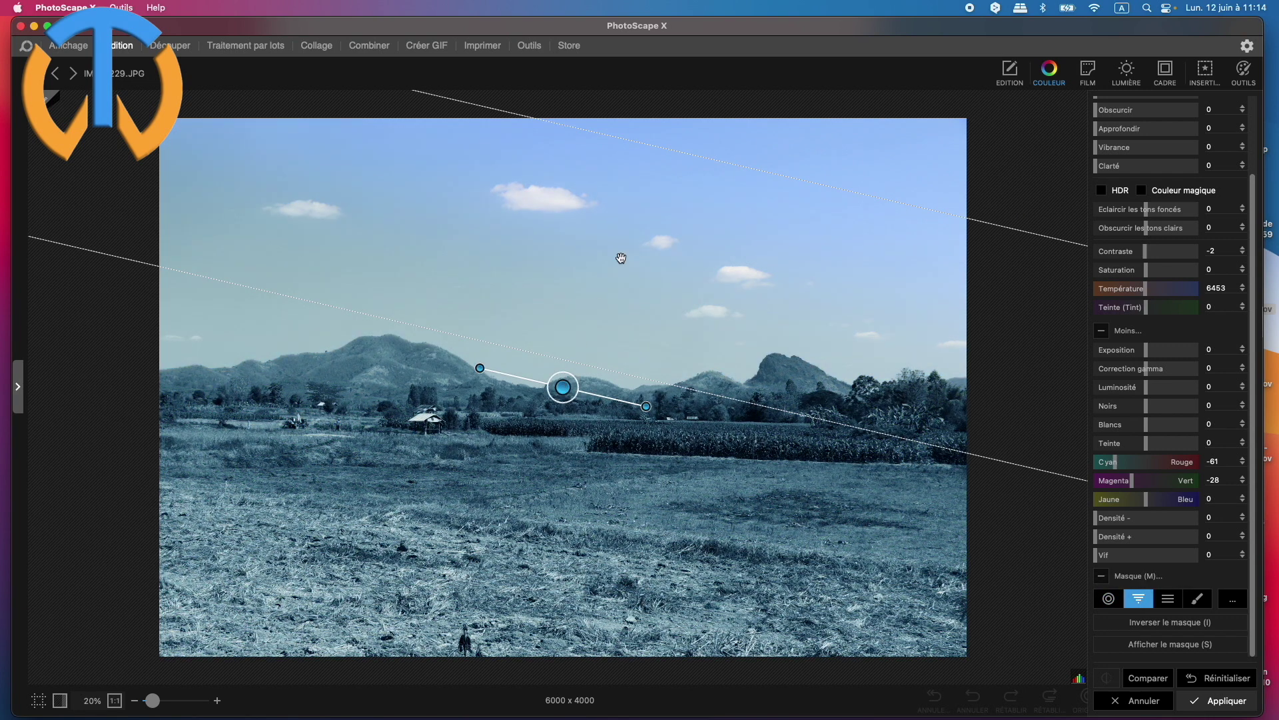
pyautogui.moveTo(686, 152); pyautogui.dragTo(634, 278)
pyautogui.moveTo(562, 387); pyautogui.dragTo(530, 537)
pyautogui.moveTo(612, 557); pyautogui.dragTo(605, 578)
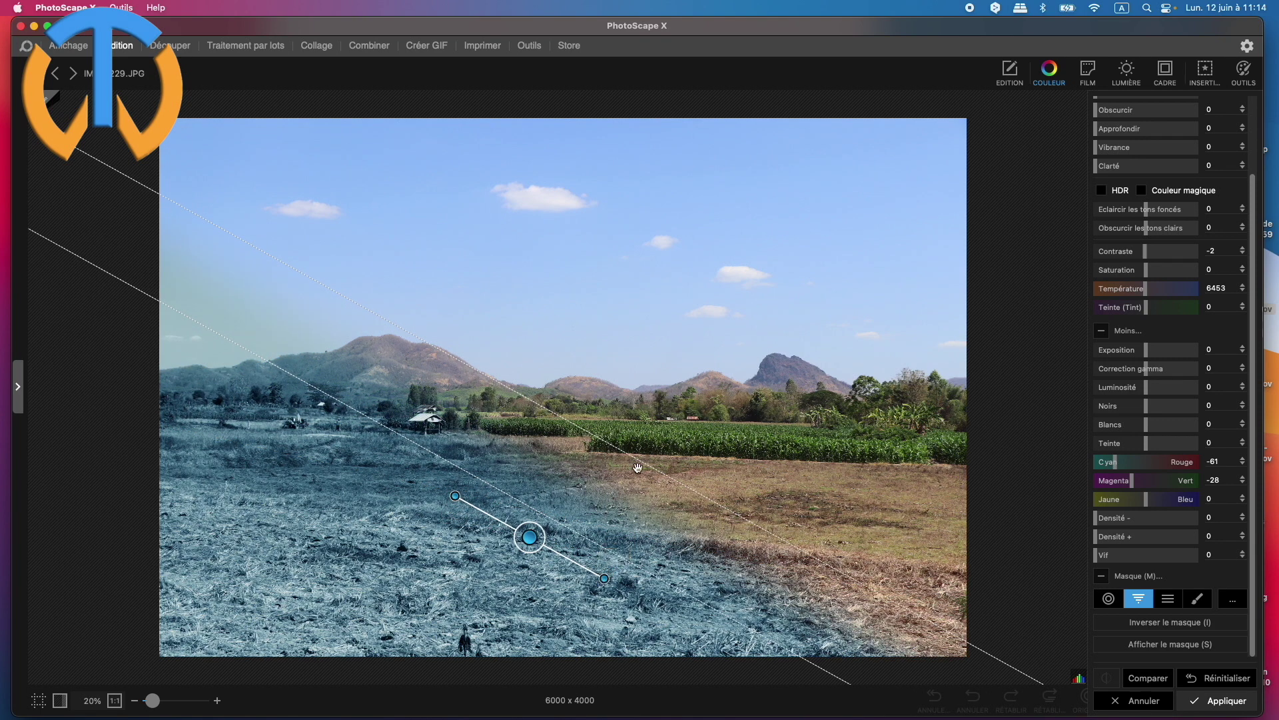
pyautogui.moveTo(642, 465); pyautogui.dragTo(663, 444)
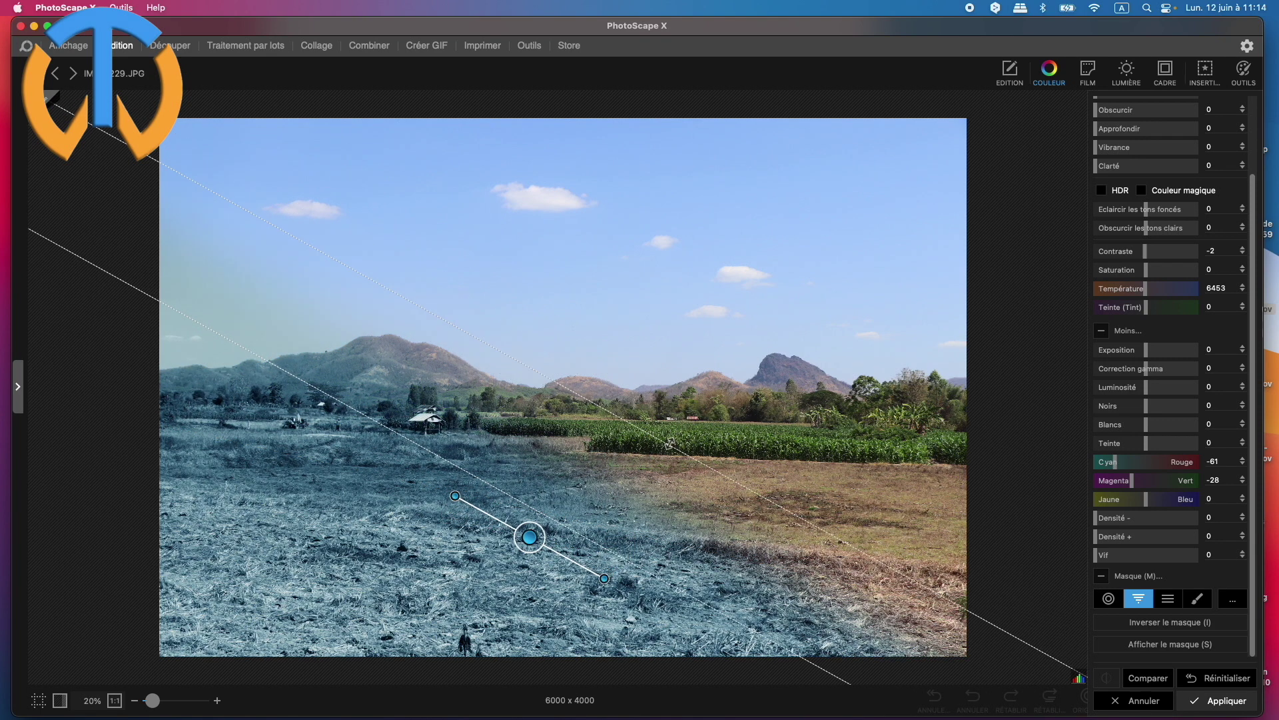
pyautogui.moveTo(605, 577); pyautogui.dragTo(567, 596)
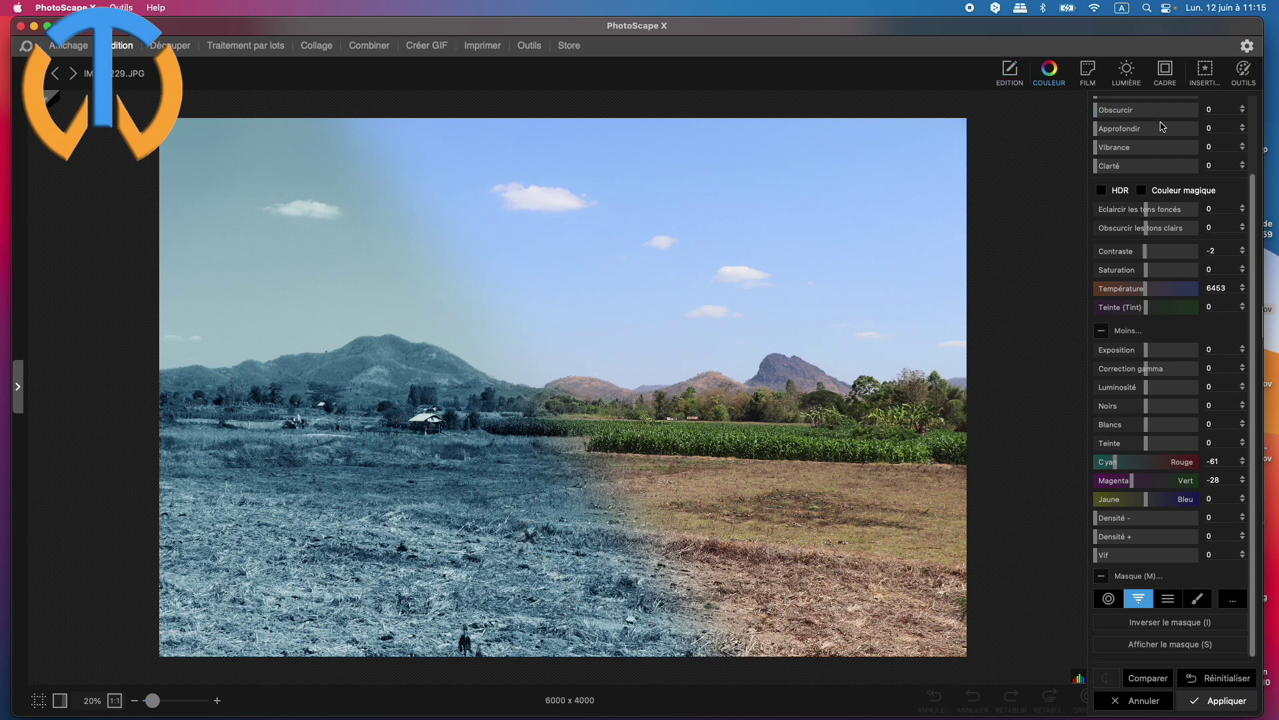
# Try the Sépia colour mode on the masked area, and set it to Noir et blanc.
pyautogui.scroll(3, 1255, 217)
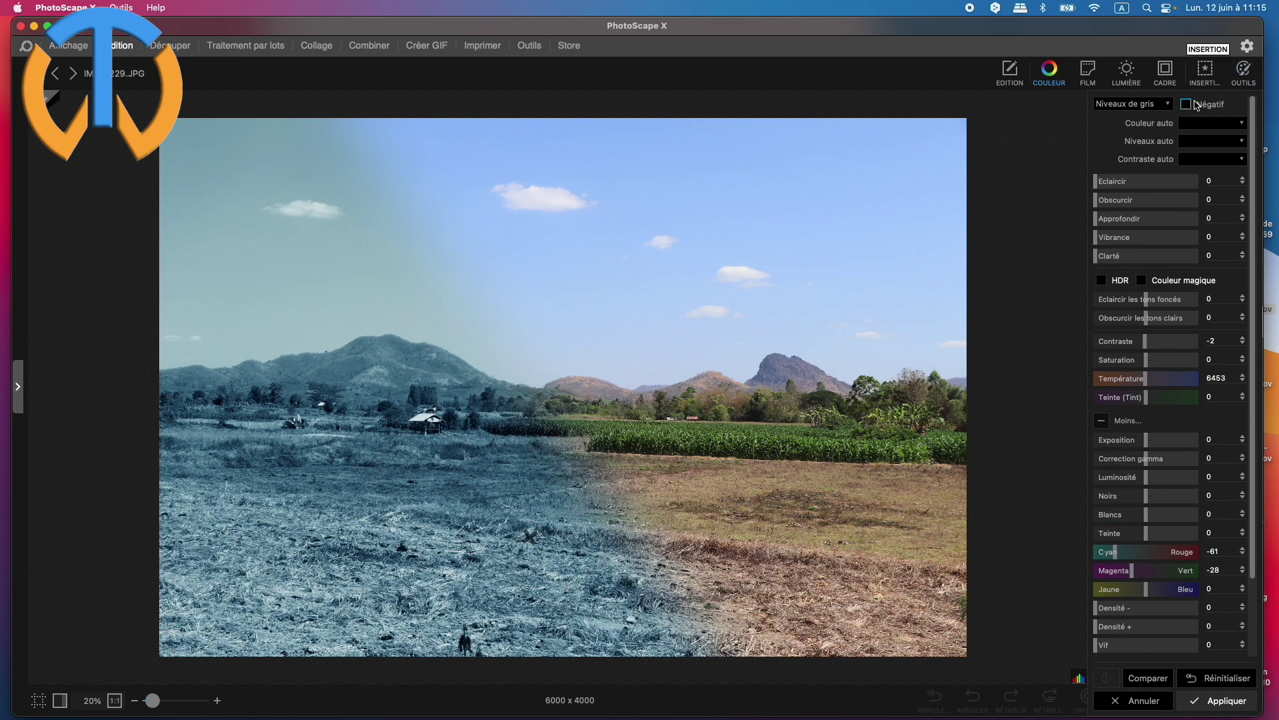
pyautogui.click(1140, 105)
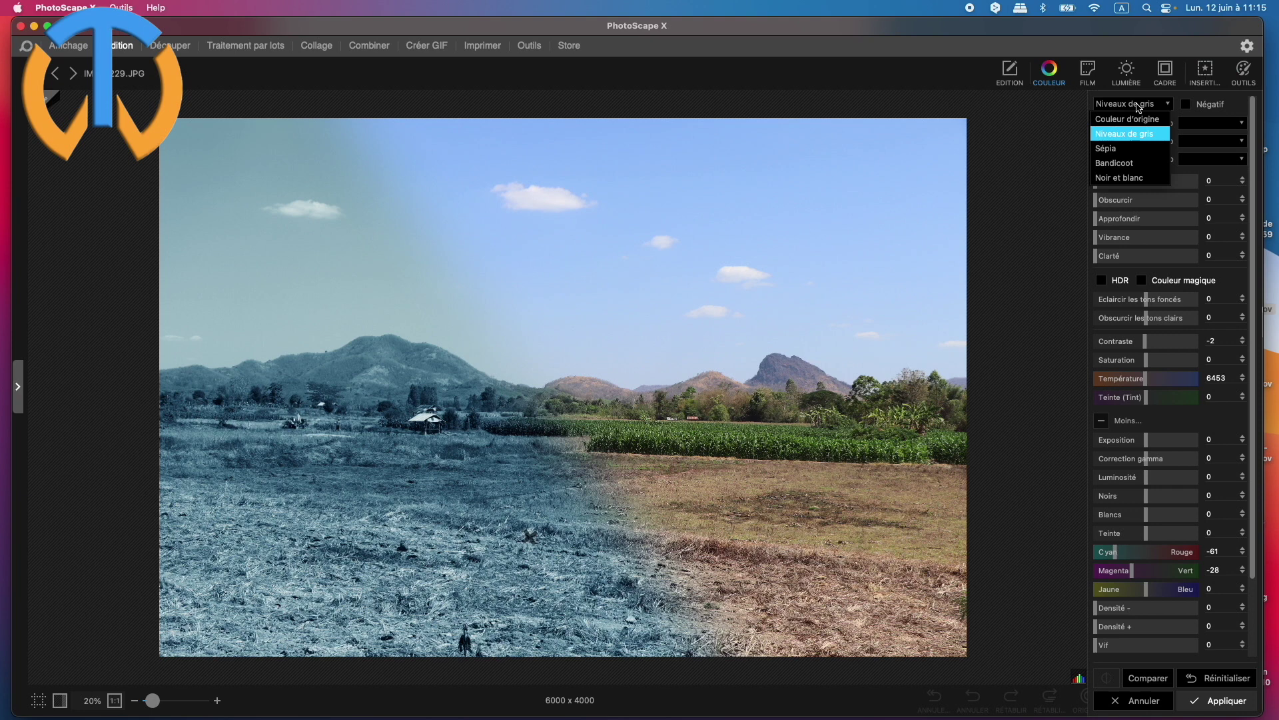
pyautogui.click(1118, 149)
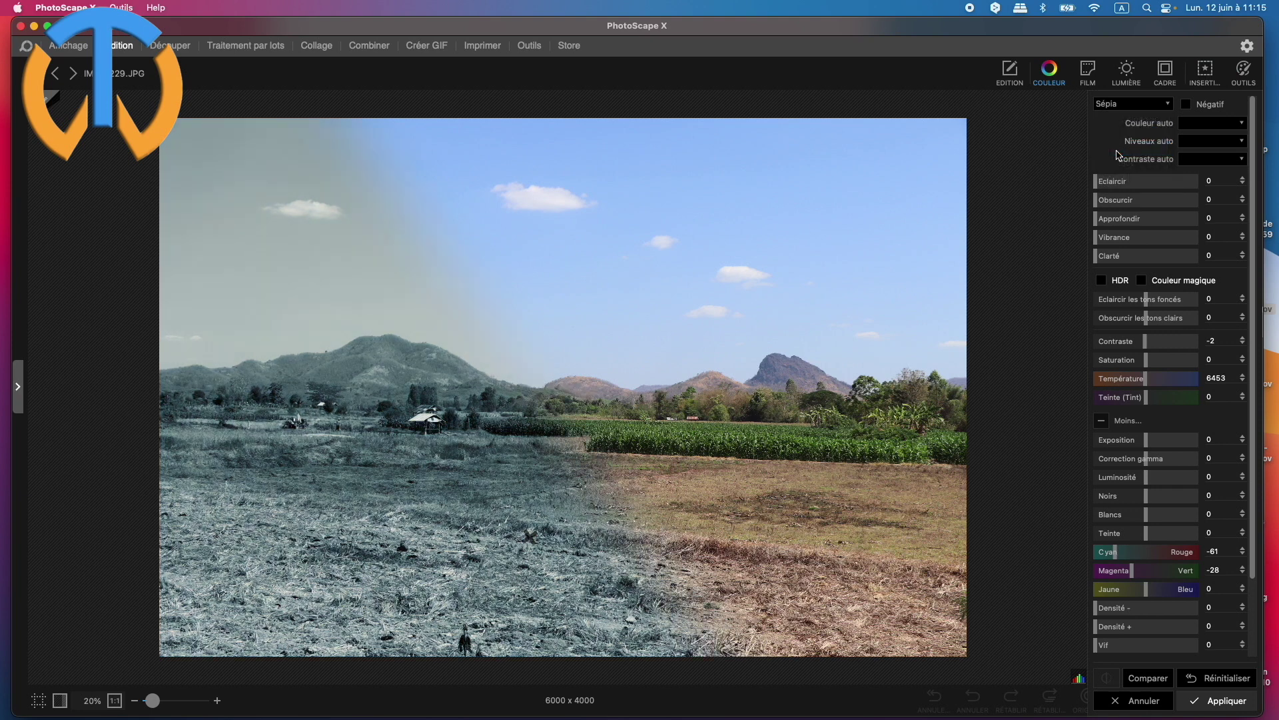
pyautogui.click(1132, 107)
pyautogui.click(1132, 178)
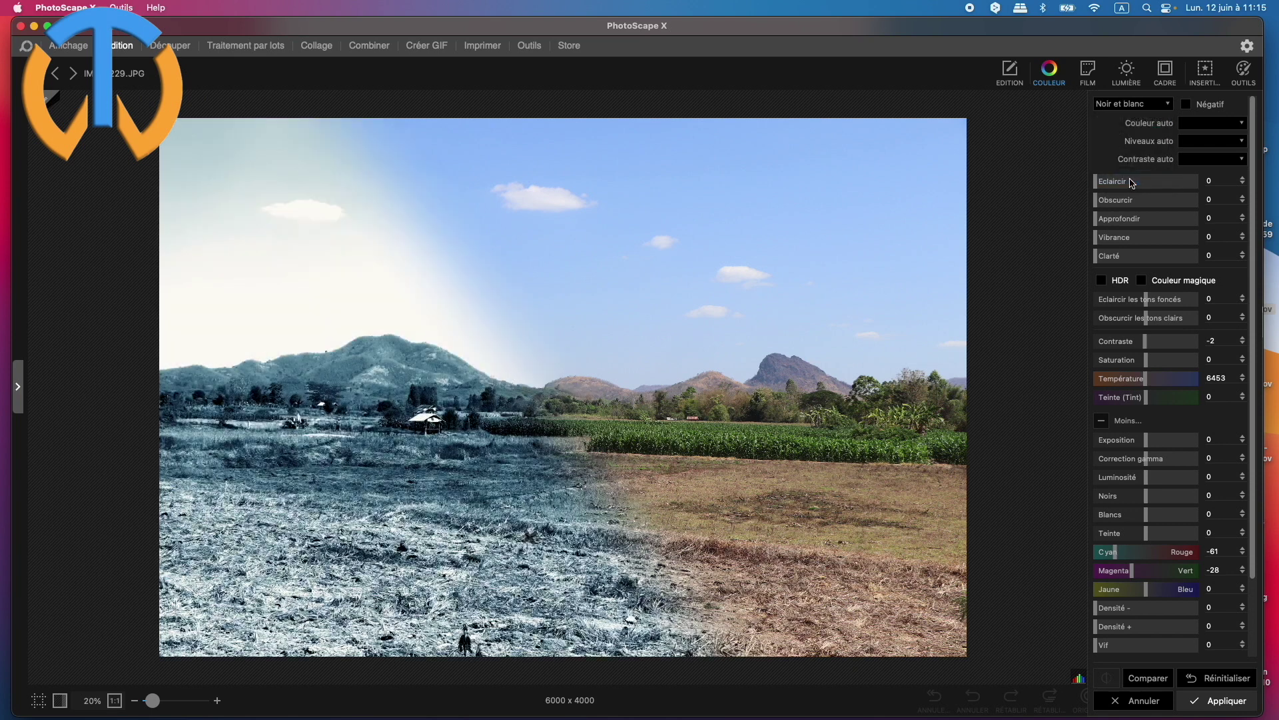
# Switch to the parallel band mask, narrow its fade, centre it at the cornfield's far edge, and rotate it into a steep diagonal strip.
pyautogui.moveTo(919, 334)
pyautogui.moveTo(1254, 543); pyautogui.dragTo(1259, 626)
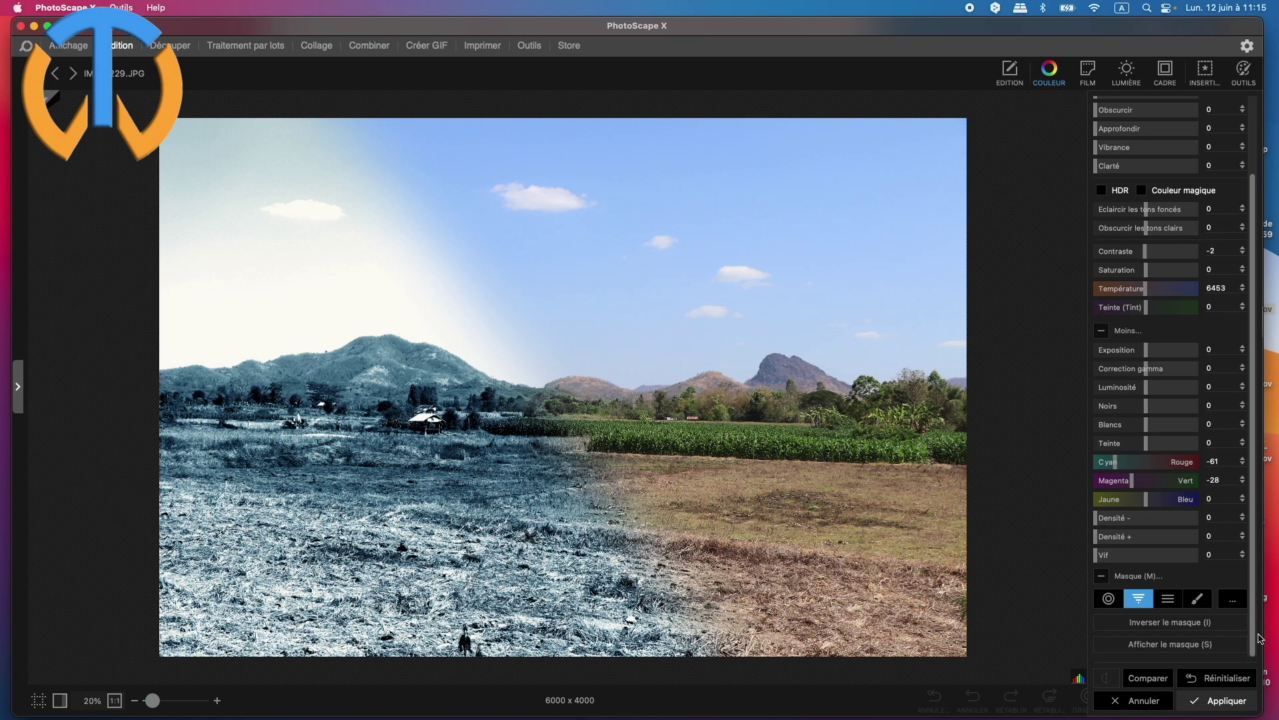
pyautogui.click(1168, 602)
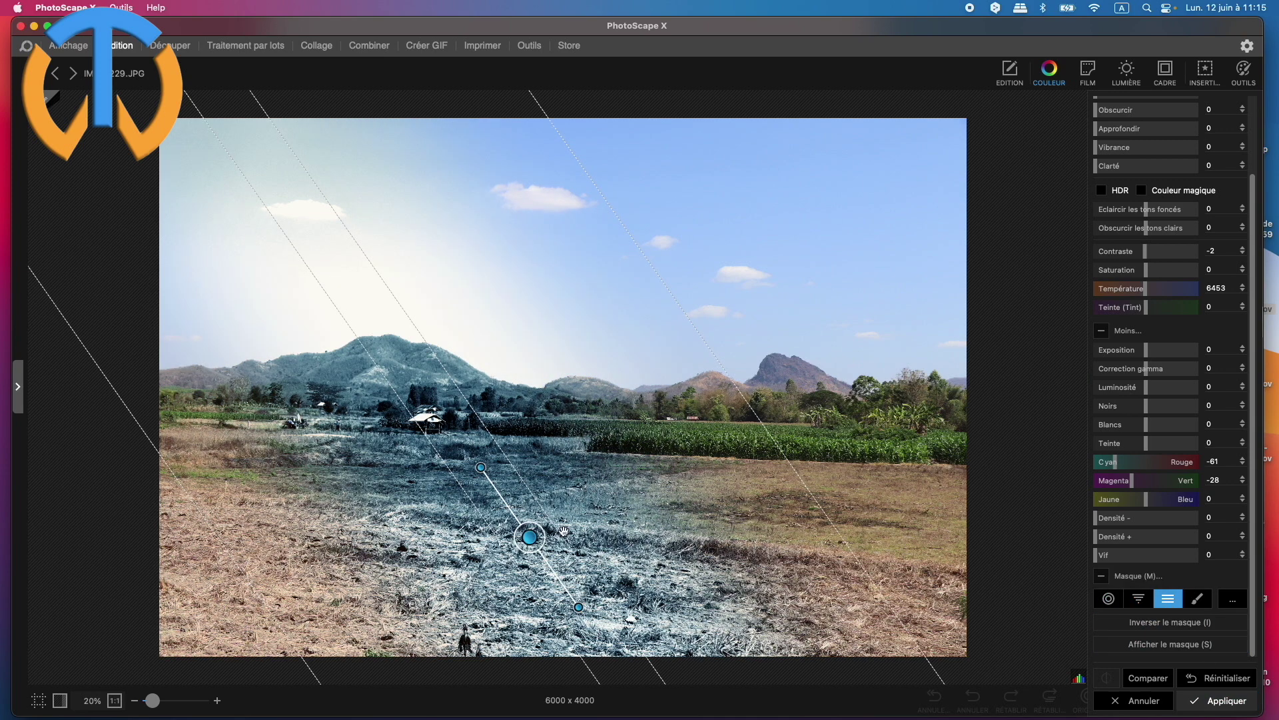
pyautogui.moveTo(580, 607); pyautogui.dragTo(637, 574)
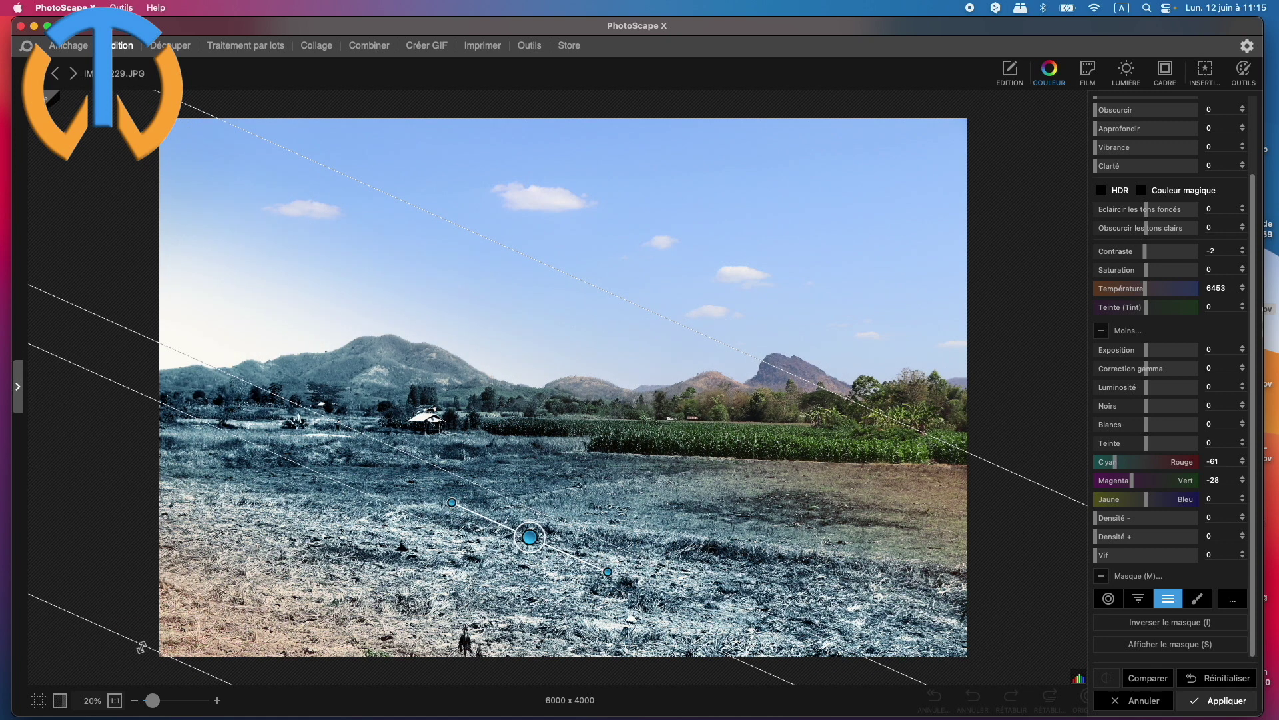
pyautogui.moveTo(141, 647); pyautogui.dragTo(260, 578)
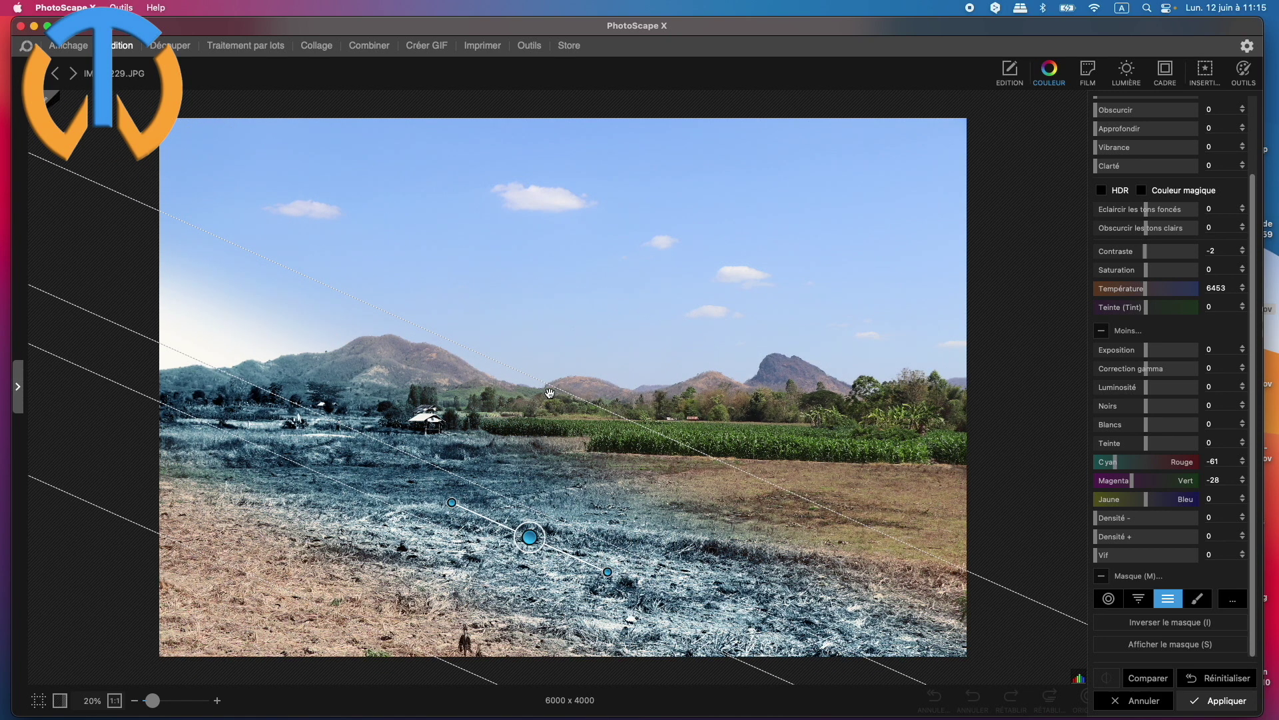
pyautogui.moveTo(557, 389); pyautogui.dragTo(579, 366)
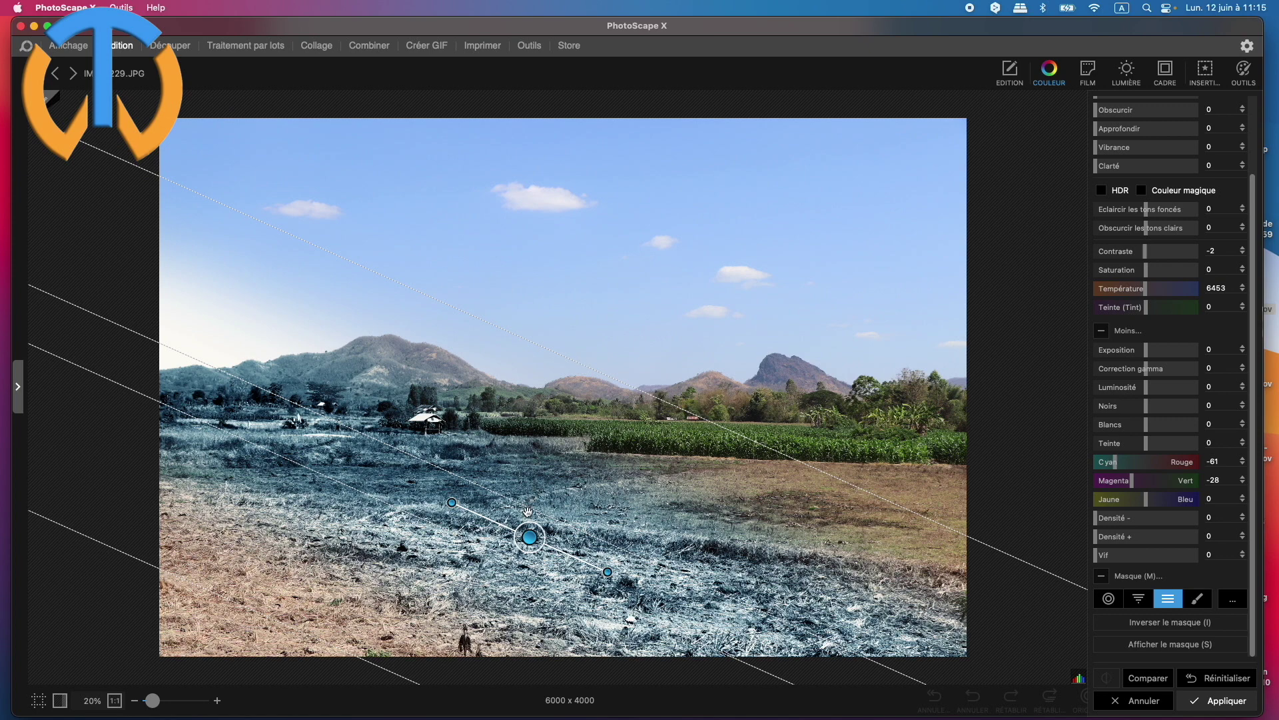
pyautogui.moveTo(528, 537); pyautogui.dragTo(617, 403)
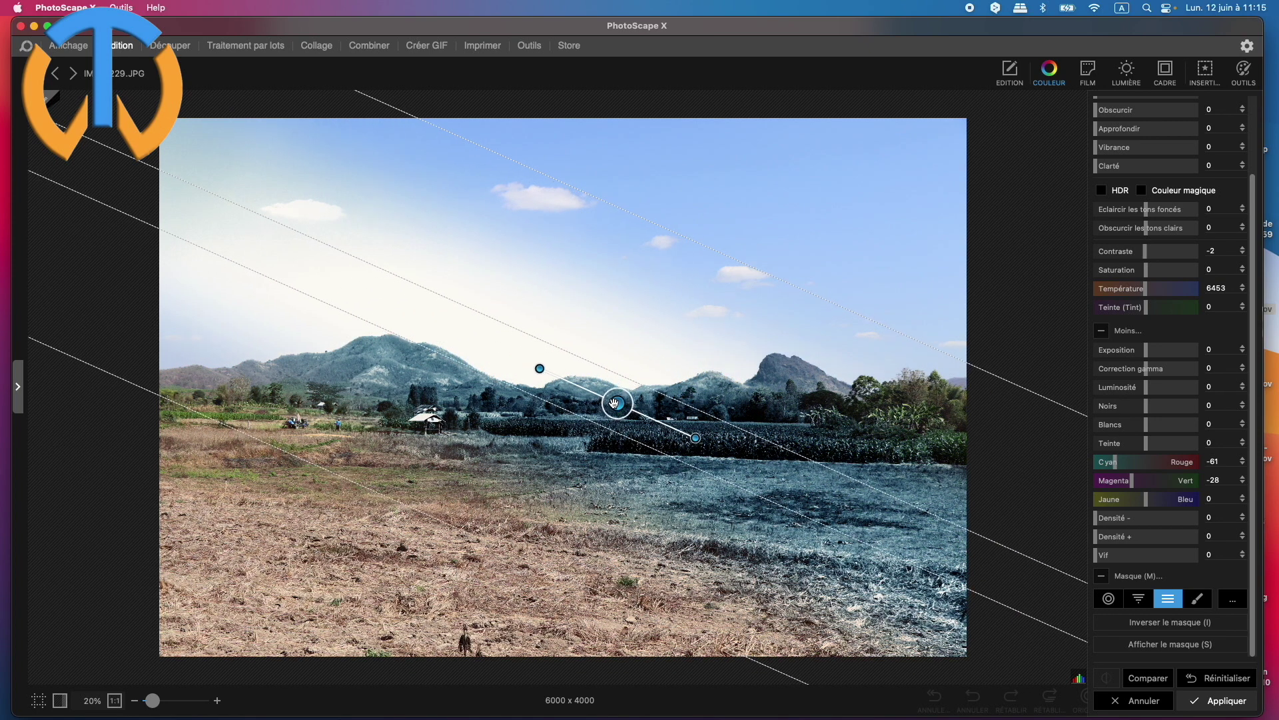
pyautogui.moveTo(687, 435); pyautogui.dragTo(586, 474)
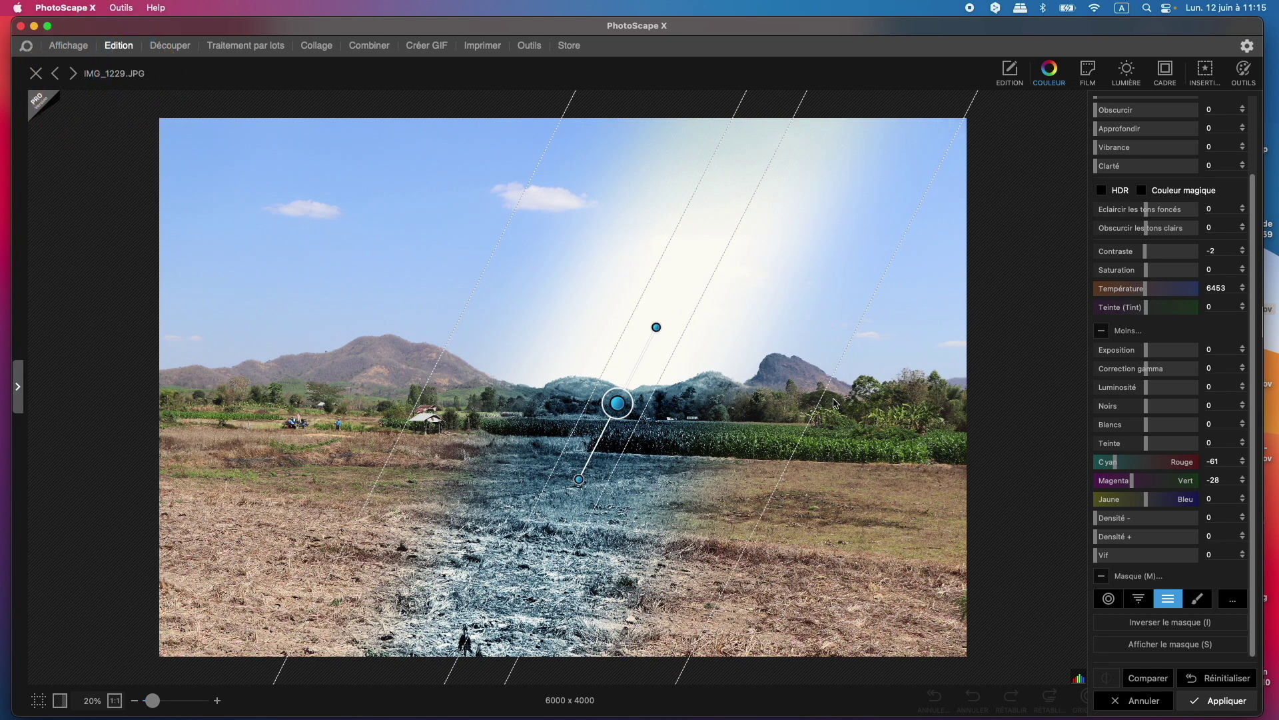